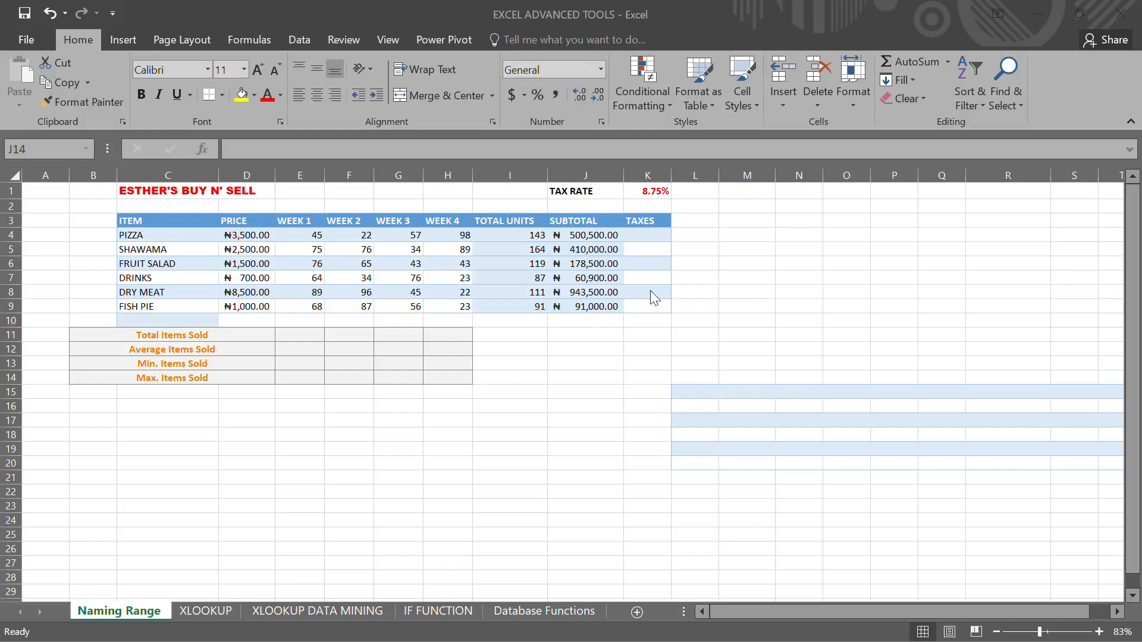
click(651, 290)
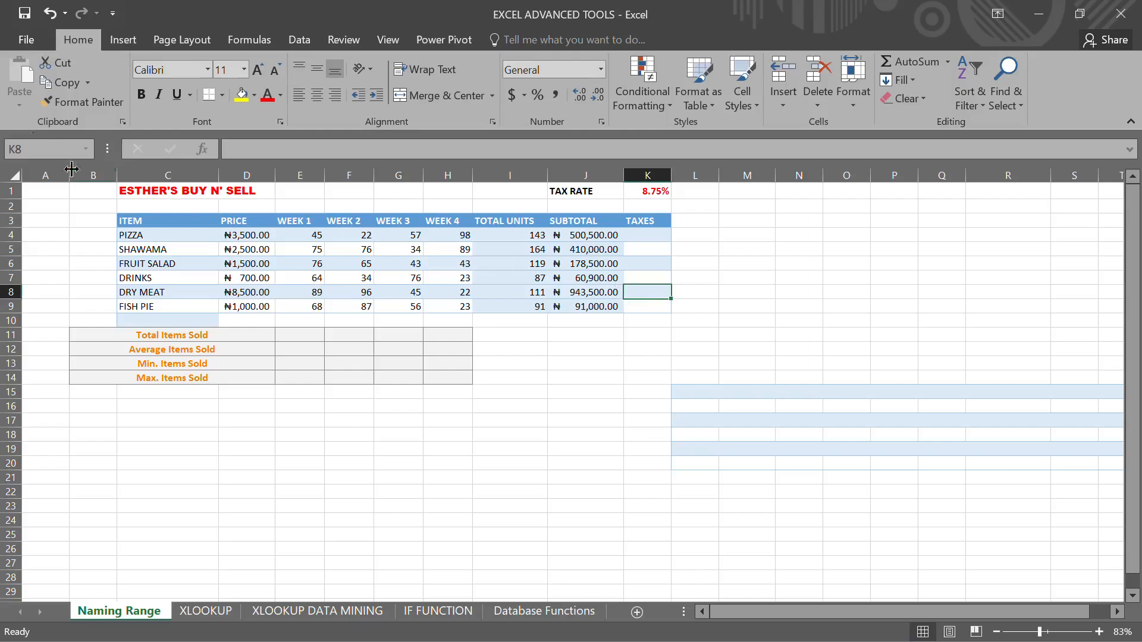
click(49, 149)
click(83, 232)
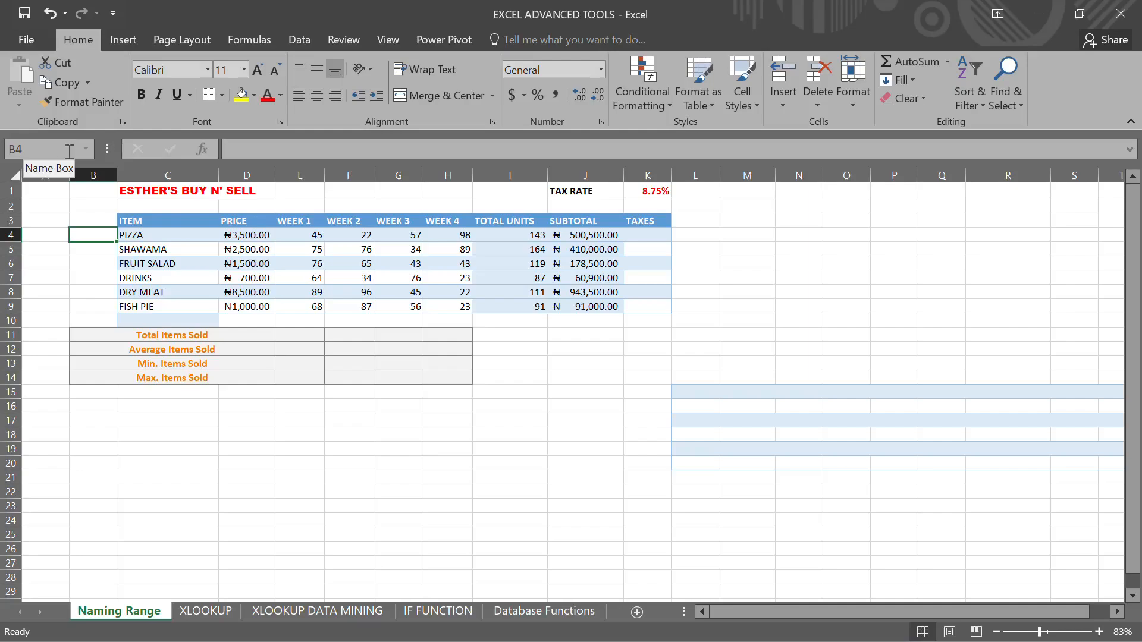
- Enter a formula in K4 that multiplies the subtotal J4 by the tax rate in K1
click(652, 234)
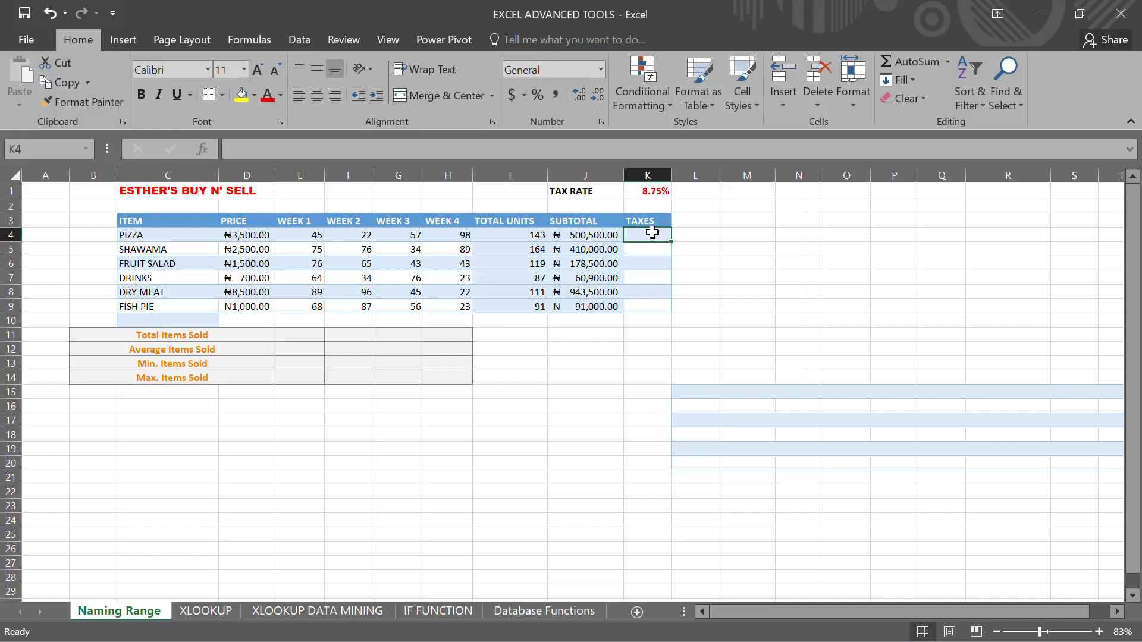
text(=)
click(597, 237)
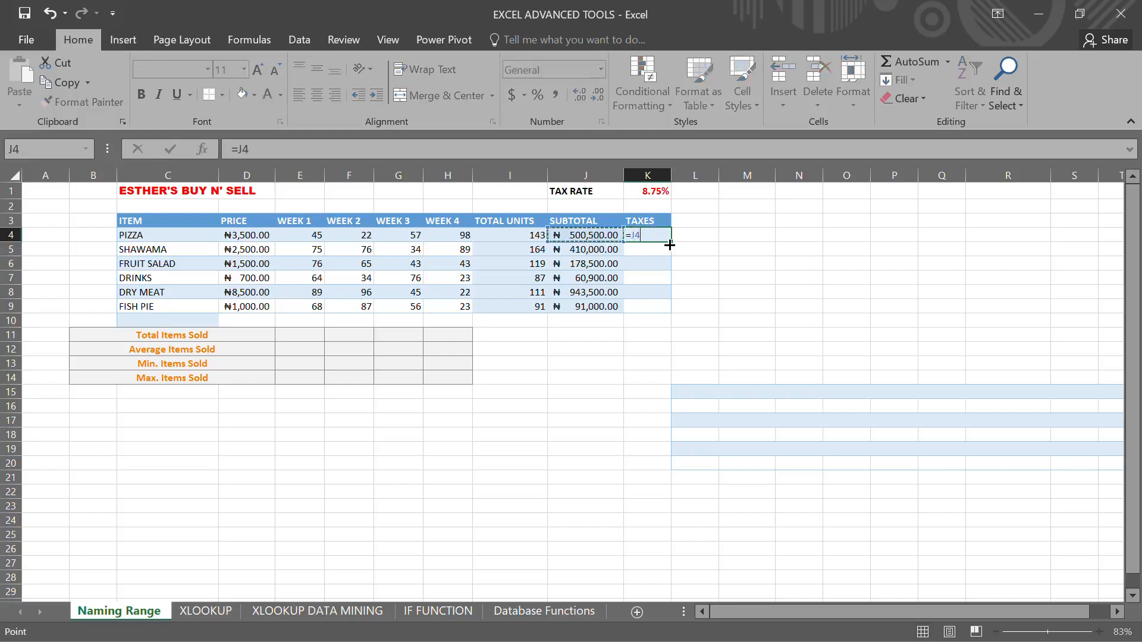
text(*)
click(656, 187)
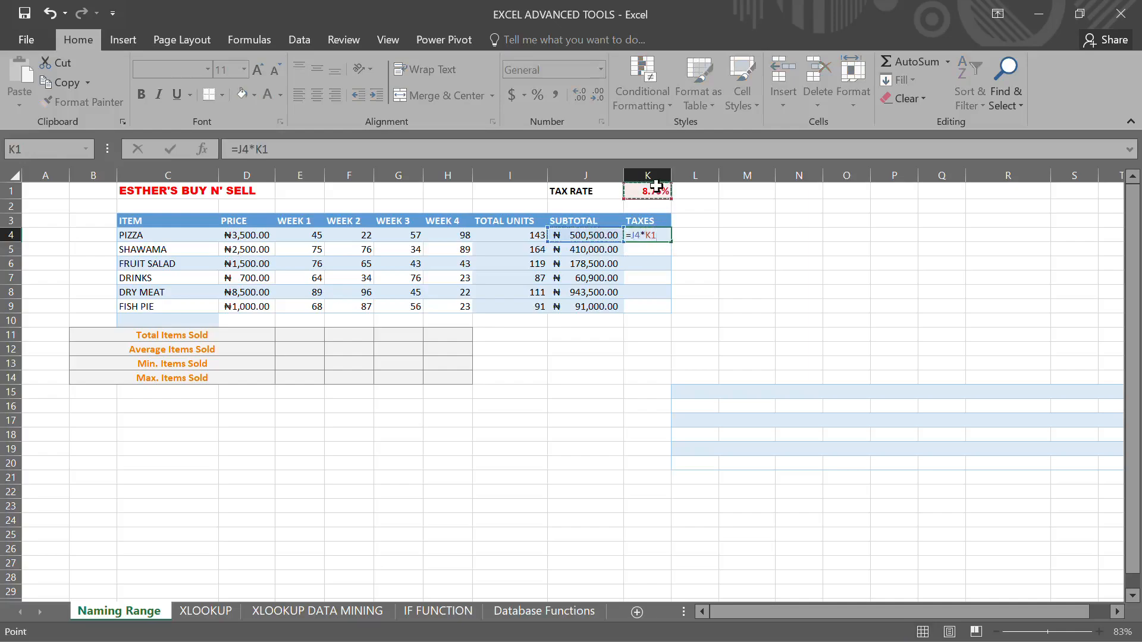
key(Return)
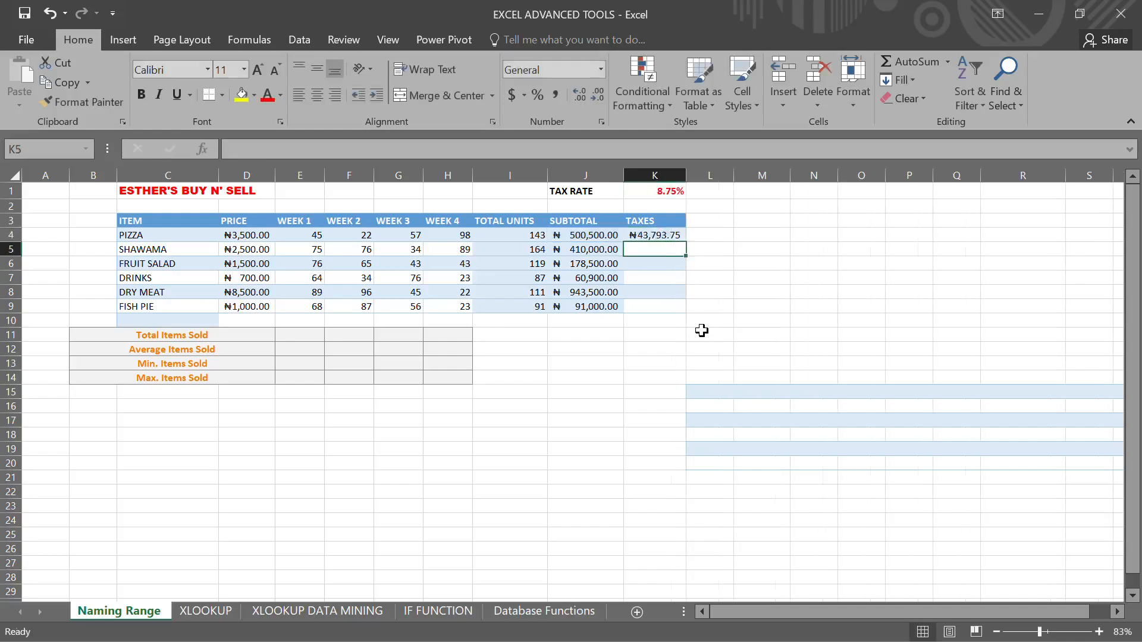
- Fill the tax formula from K4 down to K10 and widen column K, then undo both changes
click(674, 234)
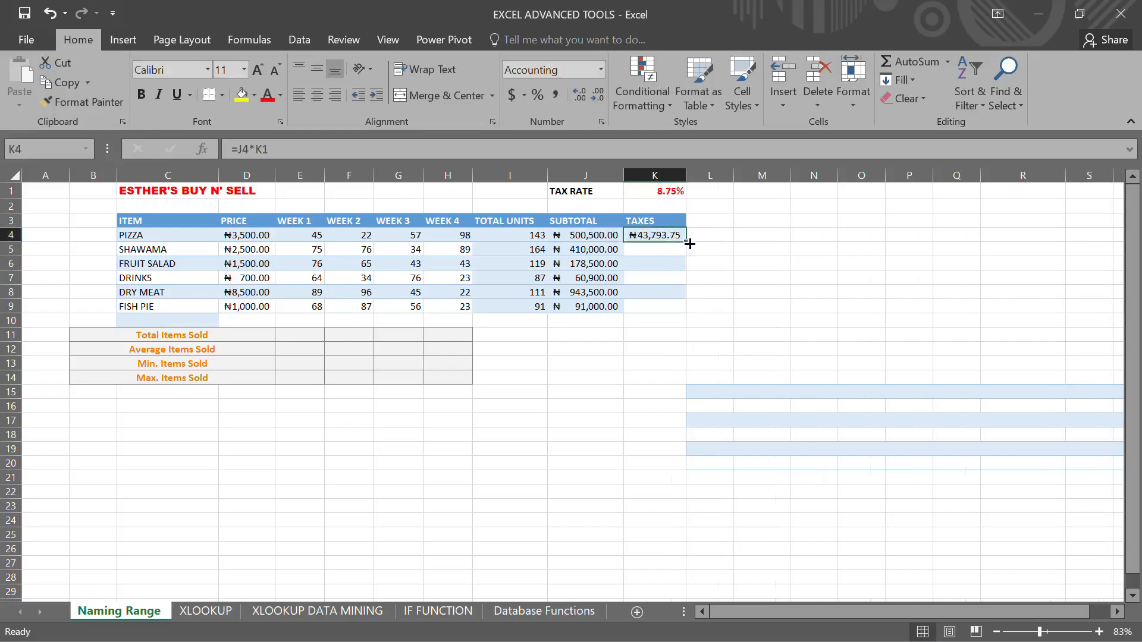
drag(689, 244, 688, 324)
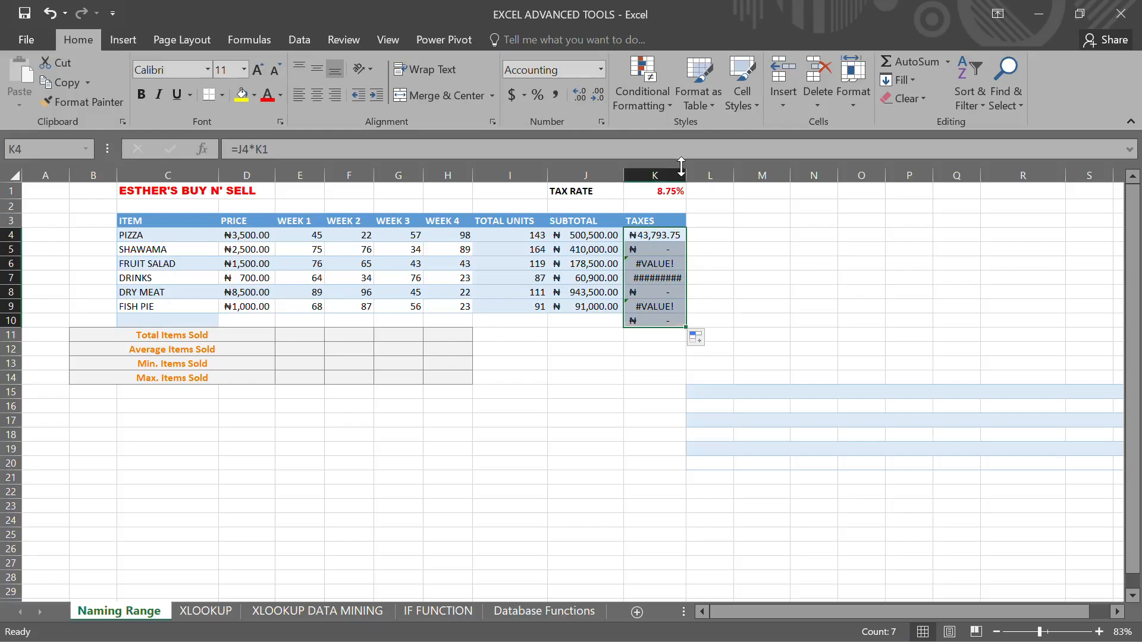
drag(687, 174, 718, 174)
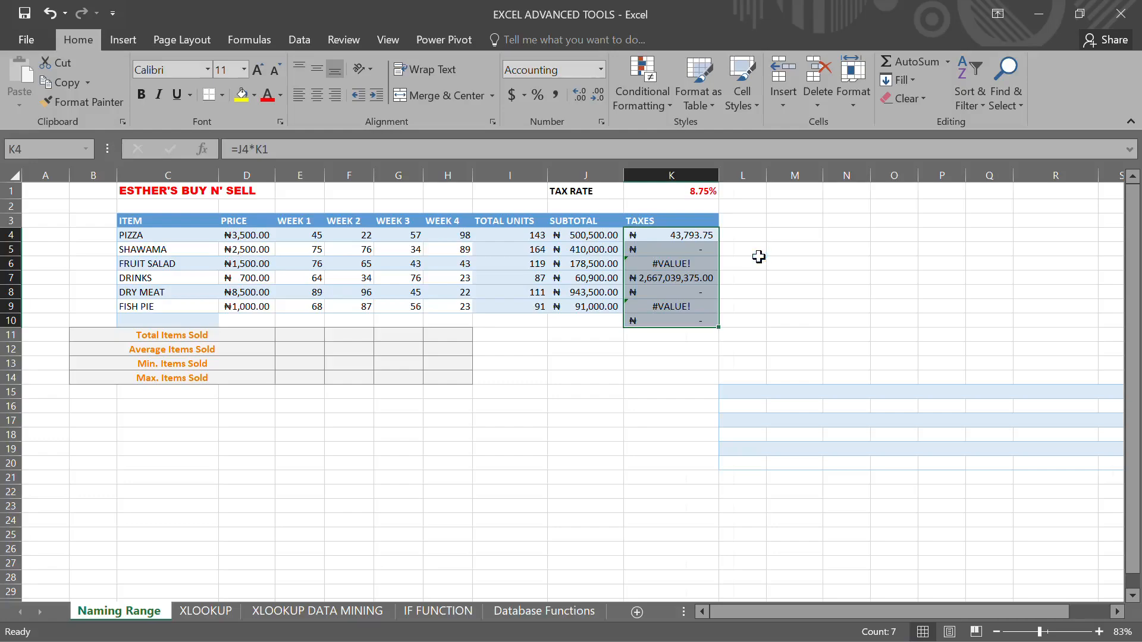
key(ctrl+z)
key(ctrl+z)
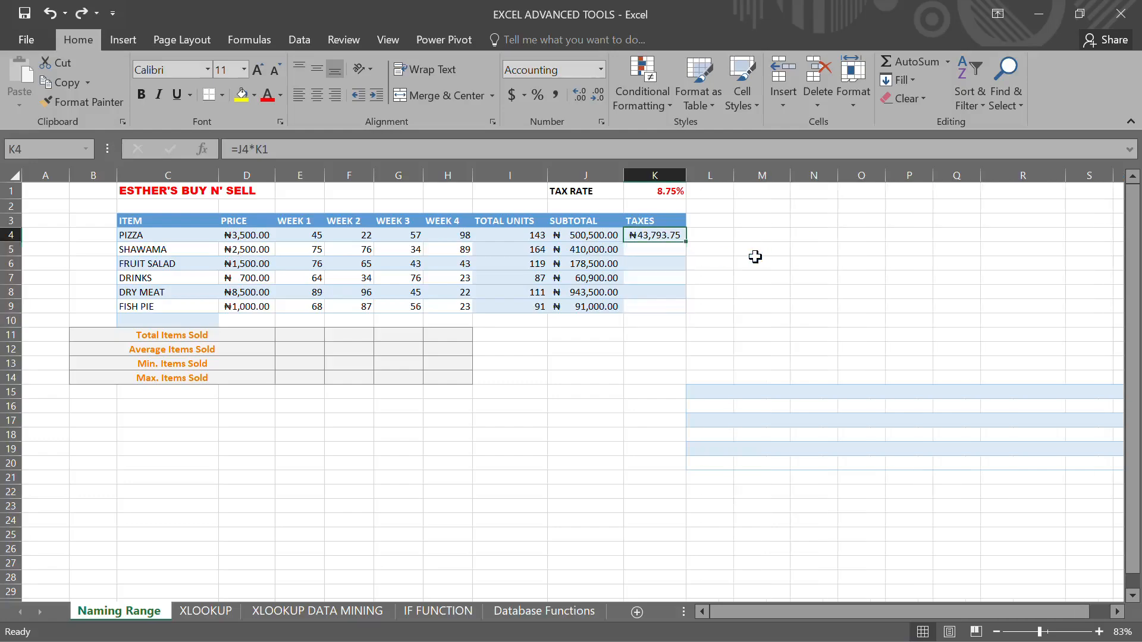
- Fill the tax formula from K4 down through K9
drag(686, 242, 680, 313)
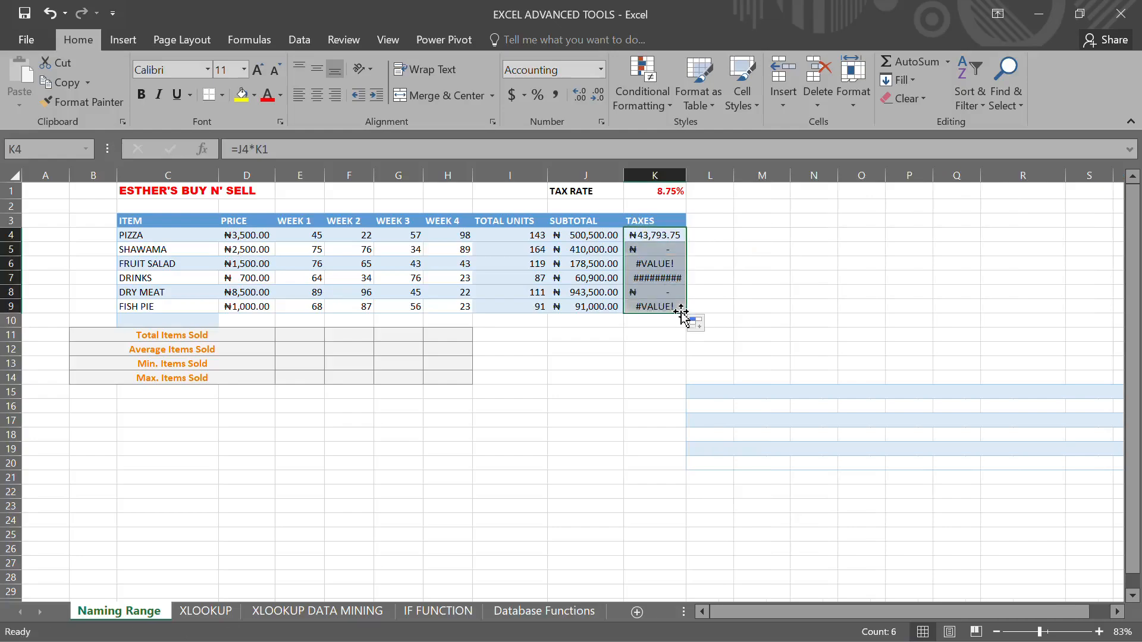
click(714, 290)
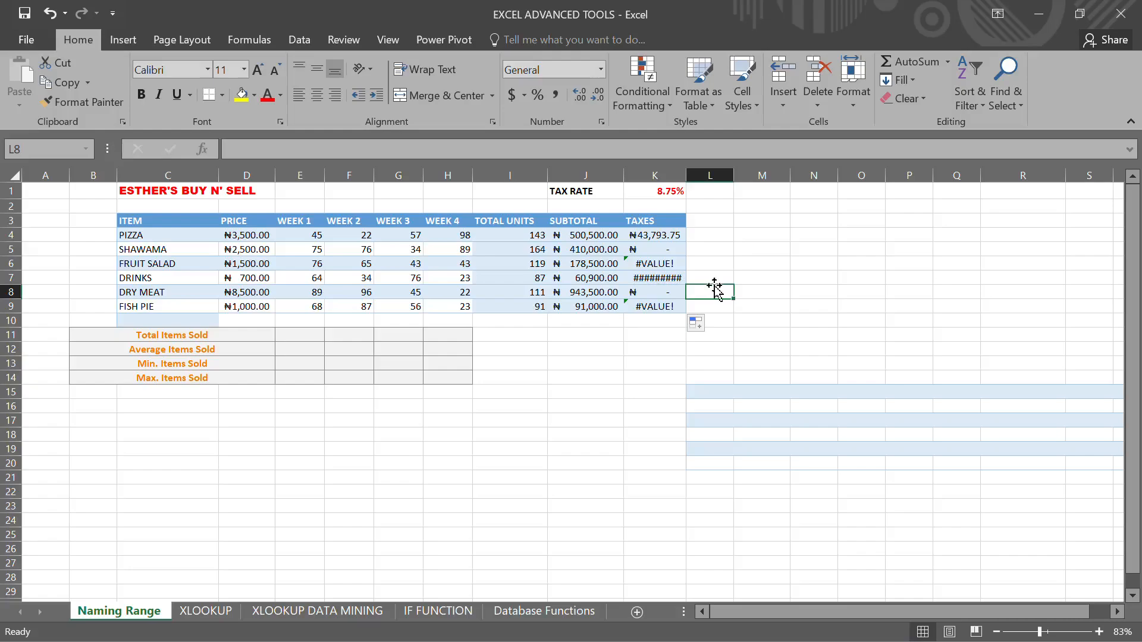
click(667, 189)
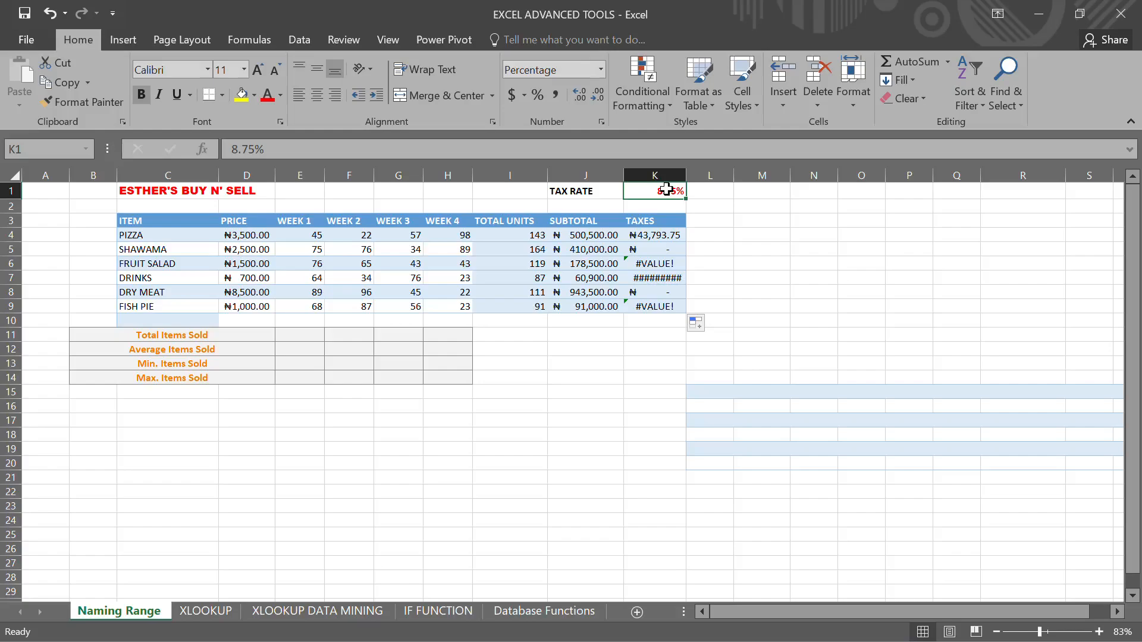
- Change the tax-rate reference in K4's formula to the absolute reference $K$1
click(665, 235)
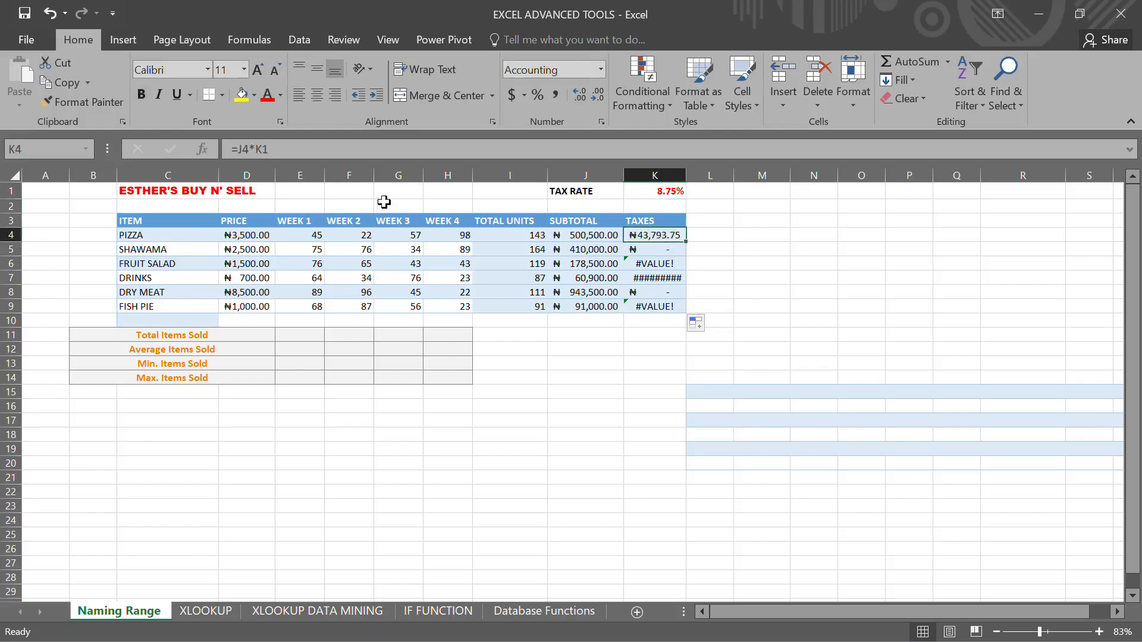
click(264, 149)
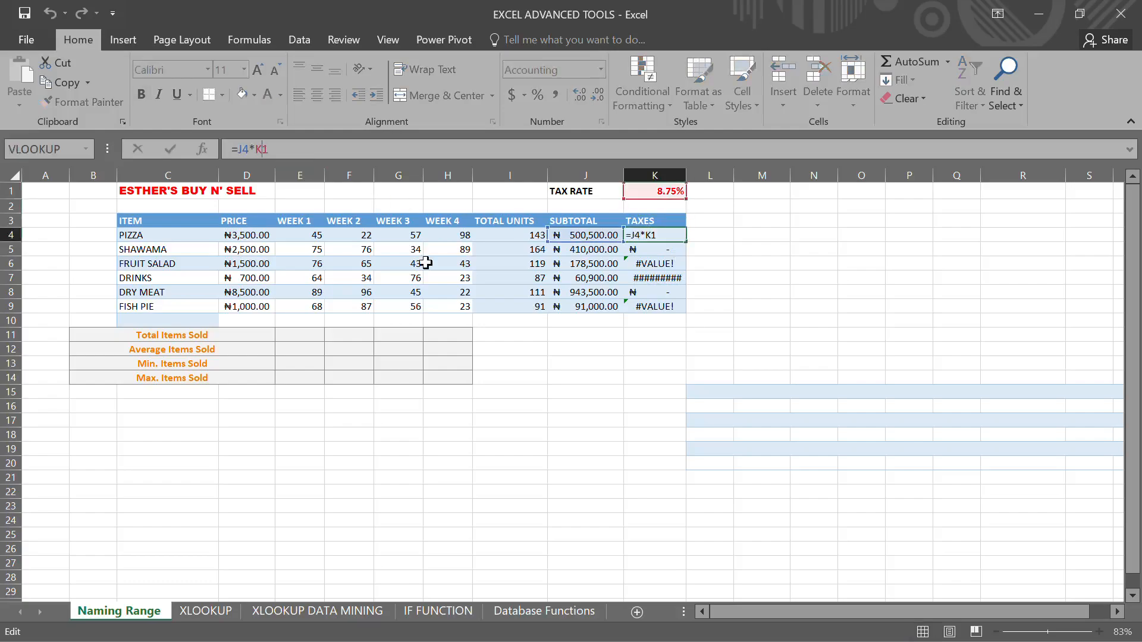
text($K$)
key(Return)
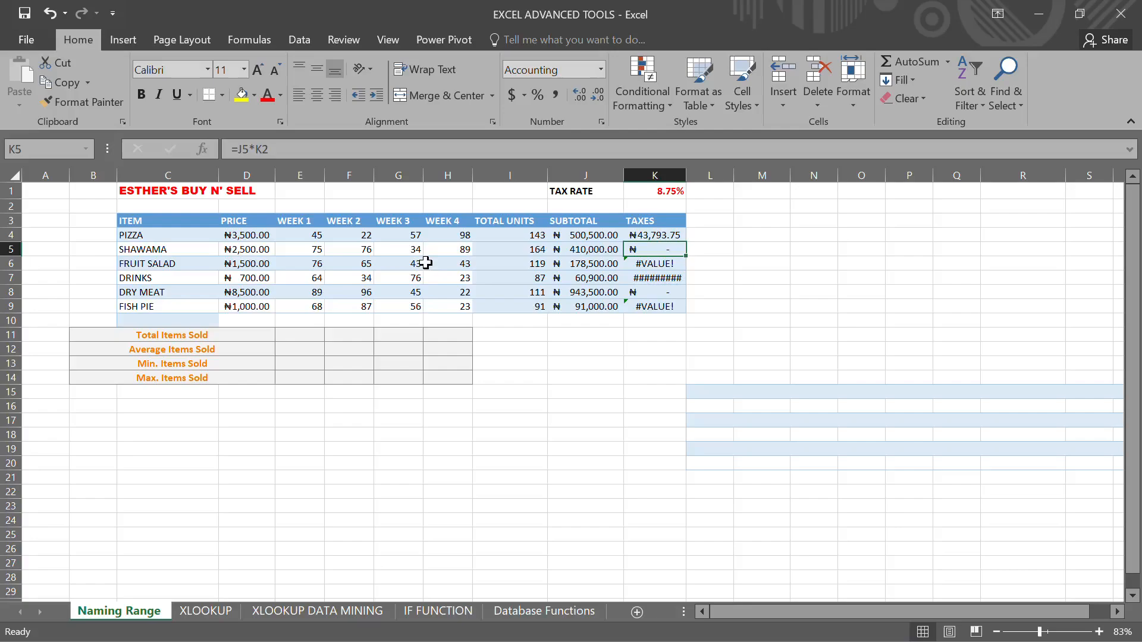
- Fill the absolute-reference tax formula down through K9, then undo the fill
click(659, 232)
drag(685, 241, 688, 316)
click(746, 311)
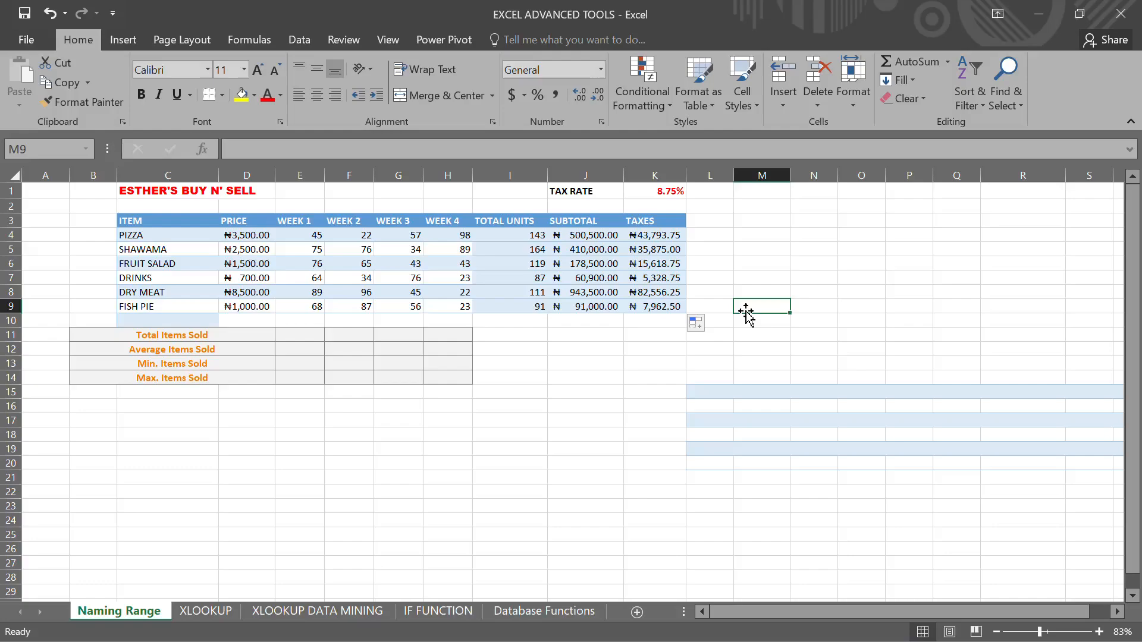
key(ctrl+z)
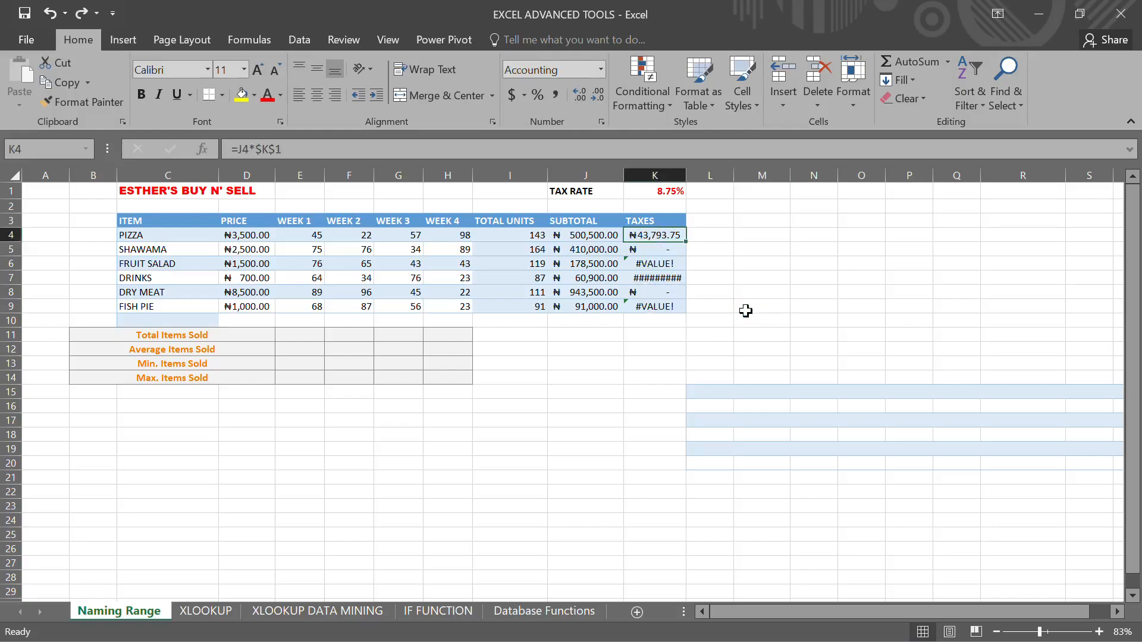
- Clear all tax formulas from K4 through K10
drag(678, 321, 667, 233)
key(Delete)
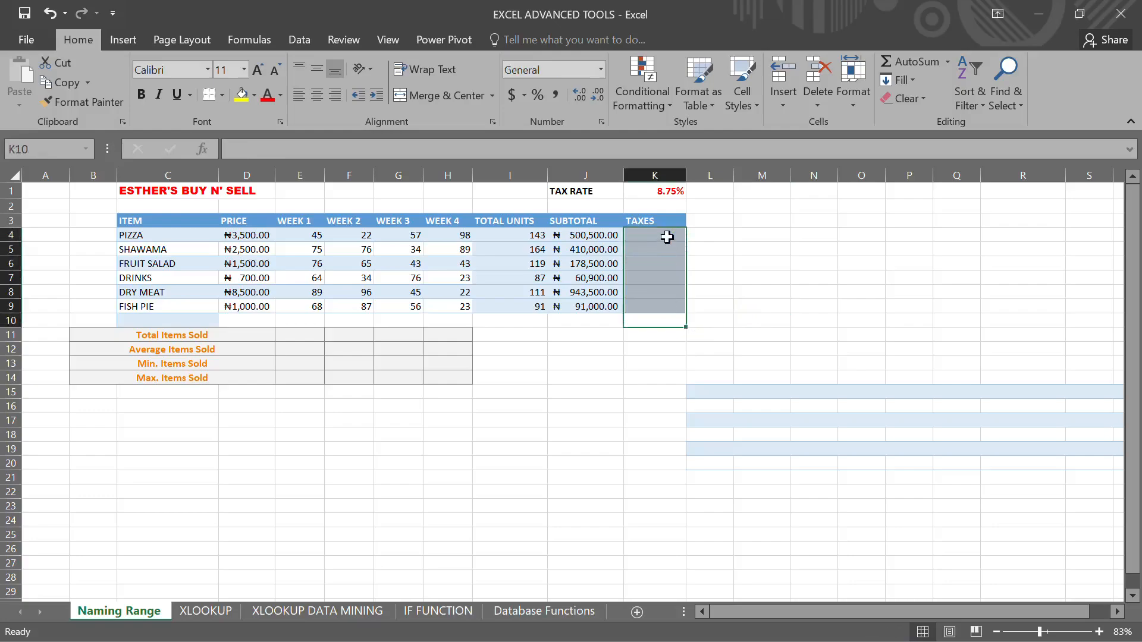
- Name the tax rate cell K1 as Tax_rate
click(666, 193)
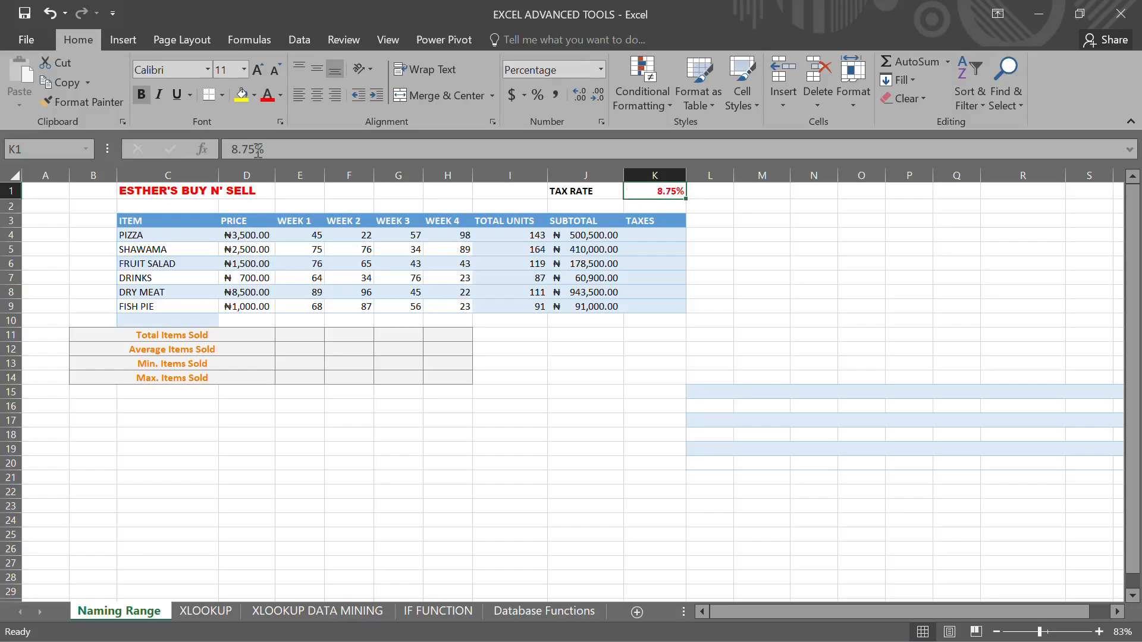
click(42, 149)
text(Taxrate)
key(BackSpace)
key(BackSpace)
key(BackSpace)
key(BackSpace)
text(_rate)
key(Return)
click(666, 256)
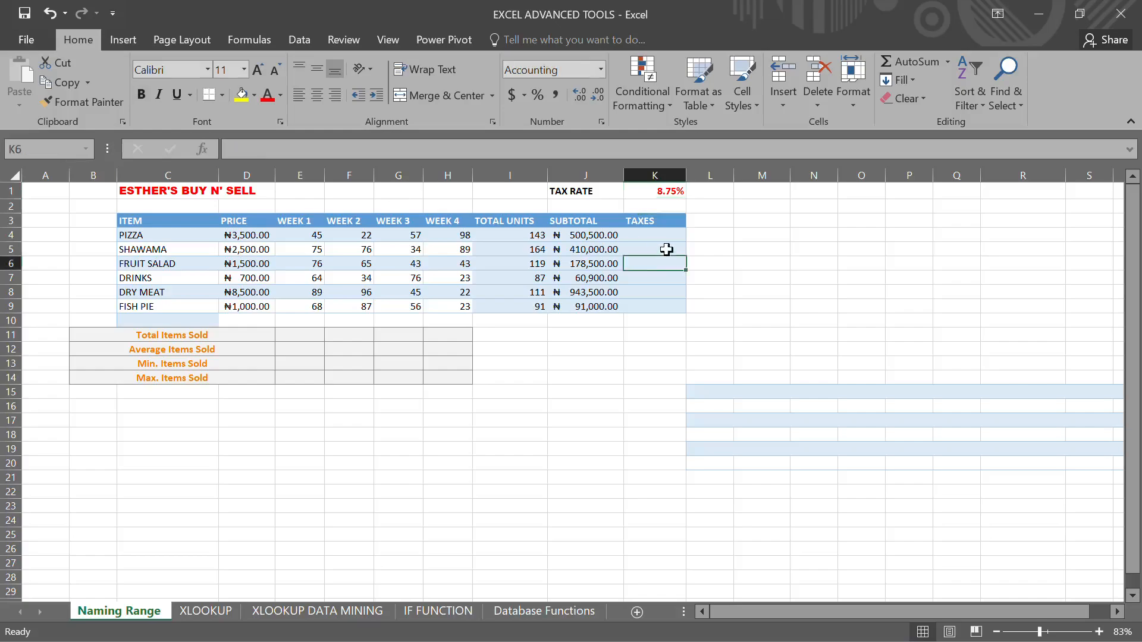
click(658, 189)
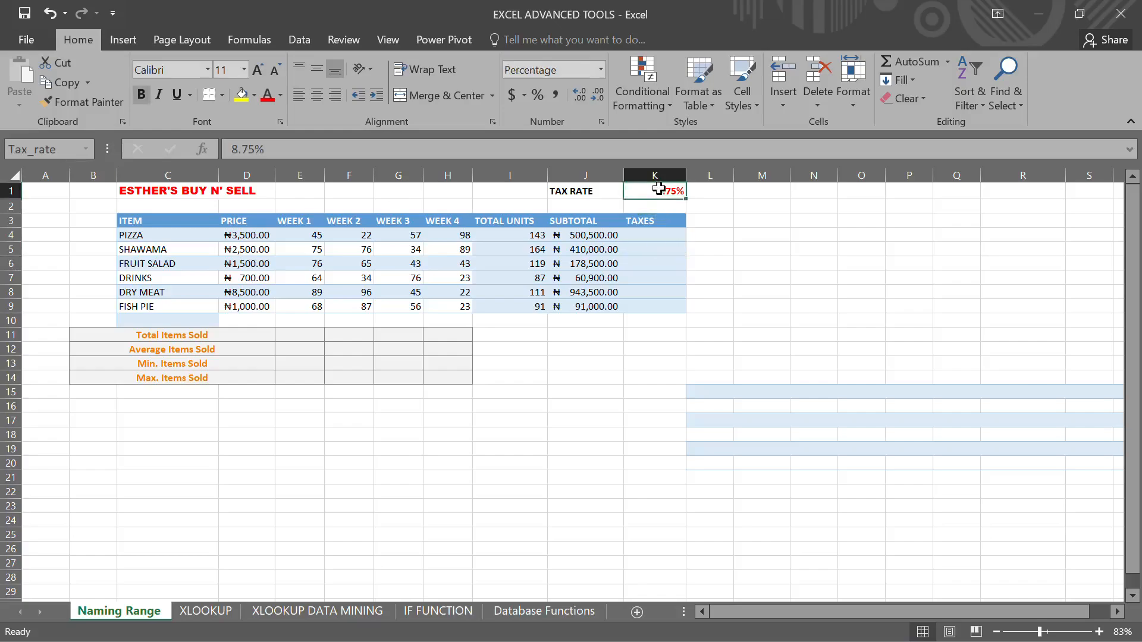
- Enter a formula in K4 multiplying the subtotal J4 by the named range Tax_rate
click(644, 236)
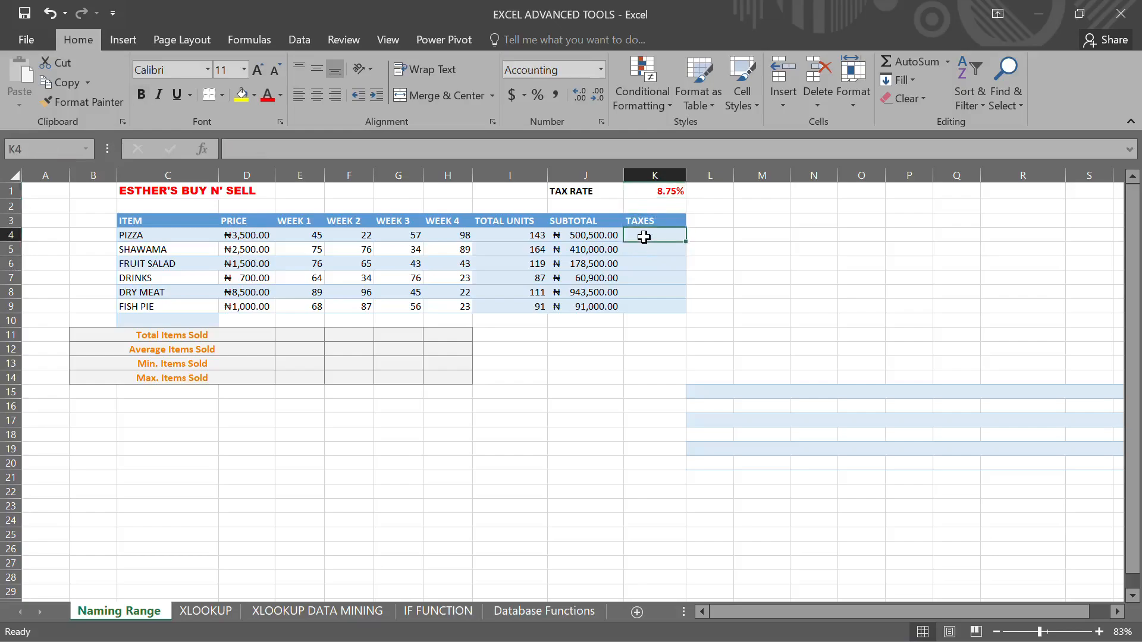
text(=)
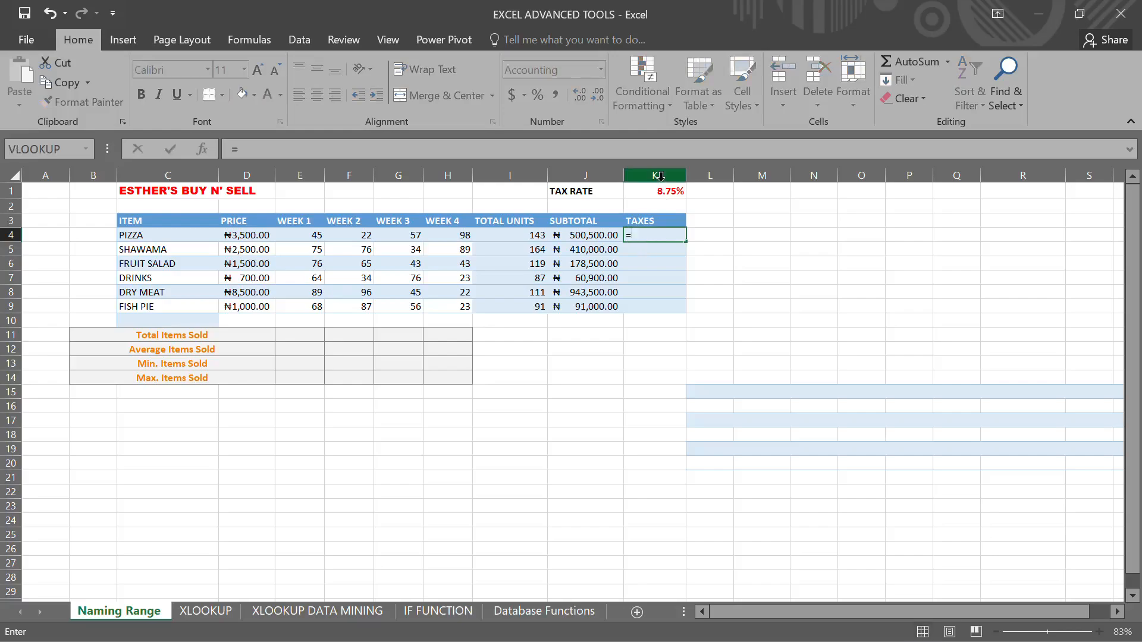
click(586, 238)
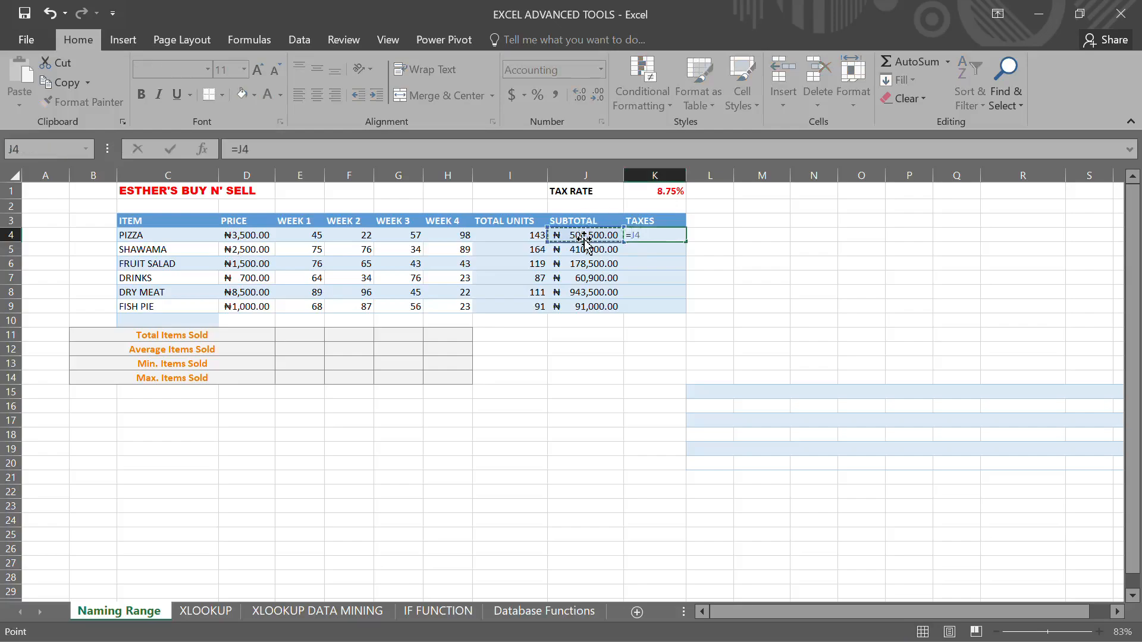
text(*)
click(666, 189)
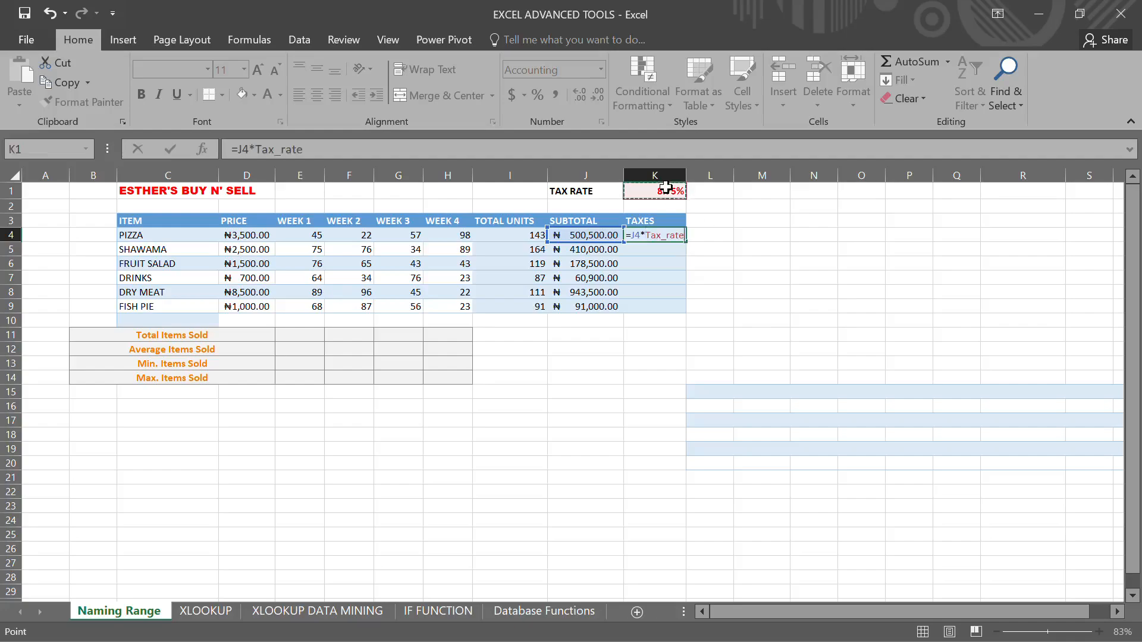
key(BackSpace)
key(BackSpace)
key(BackSpace)
key(BackSpace)
key(BackSpace)
key(BackSpace)
key(BackSpace)
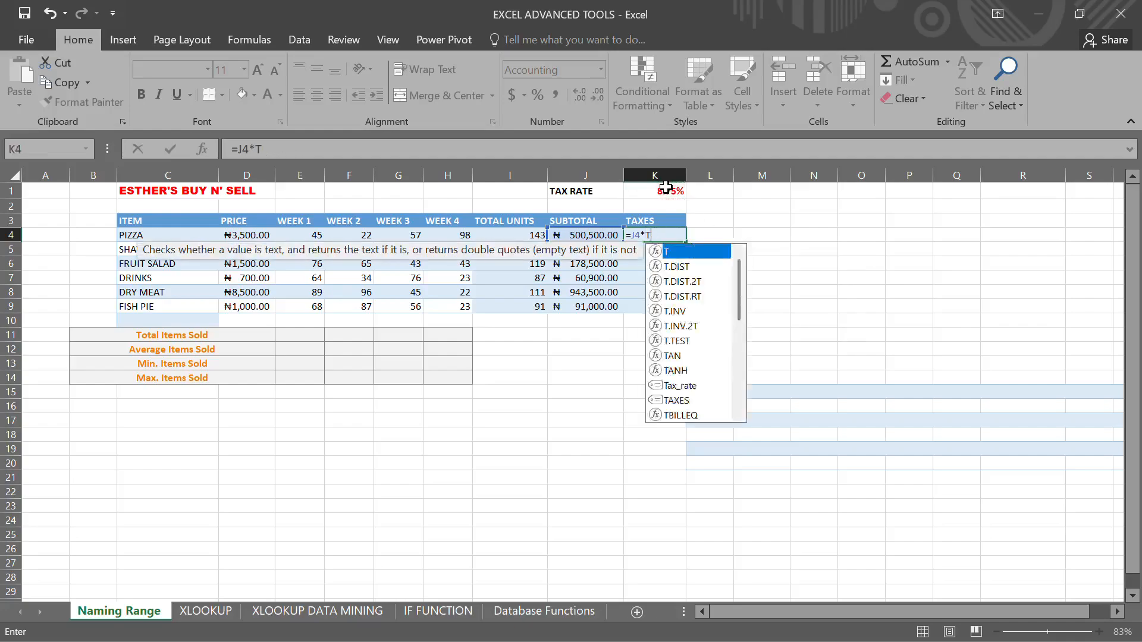
key(BackSpace)
text(Ta)
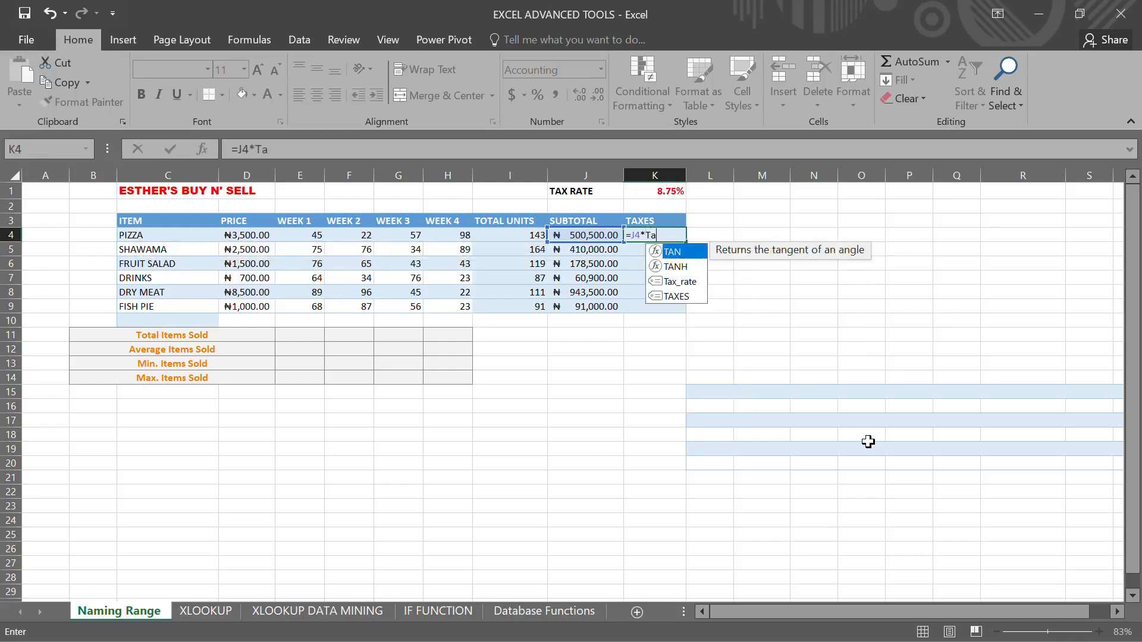
text(x)
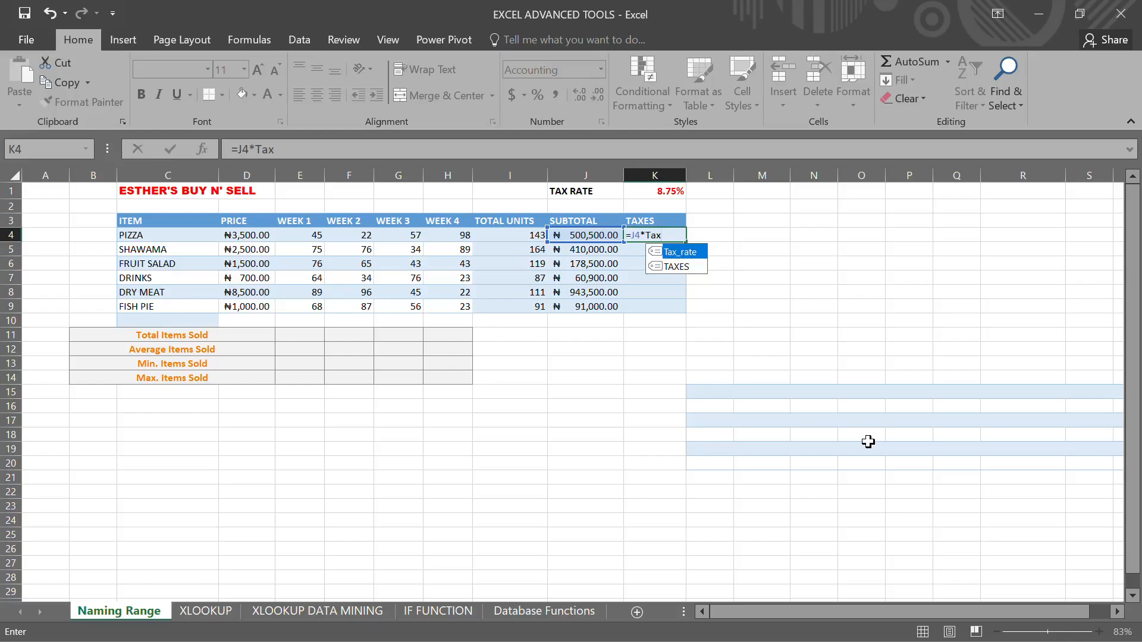
key(Tab)
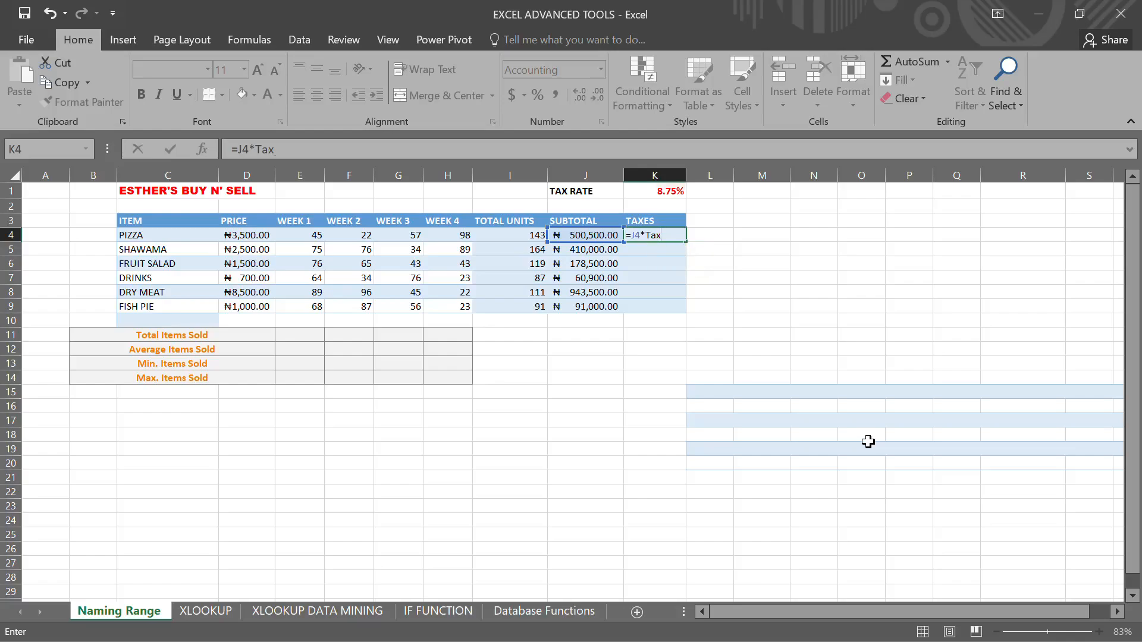
key(Return)
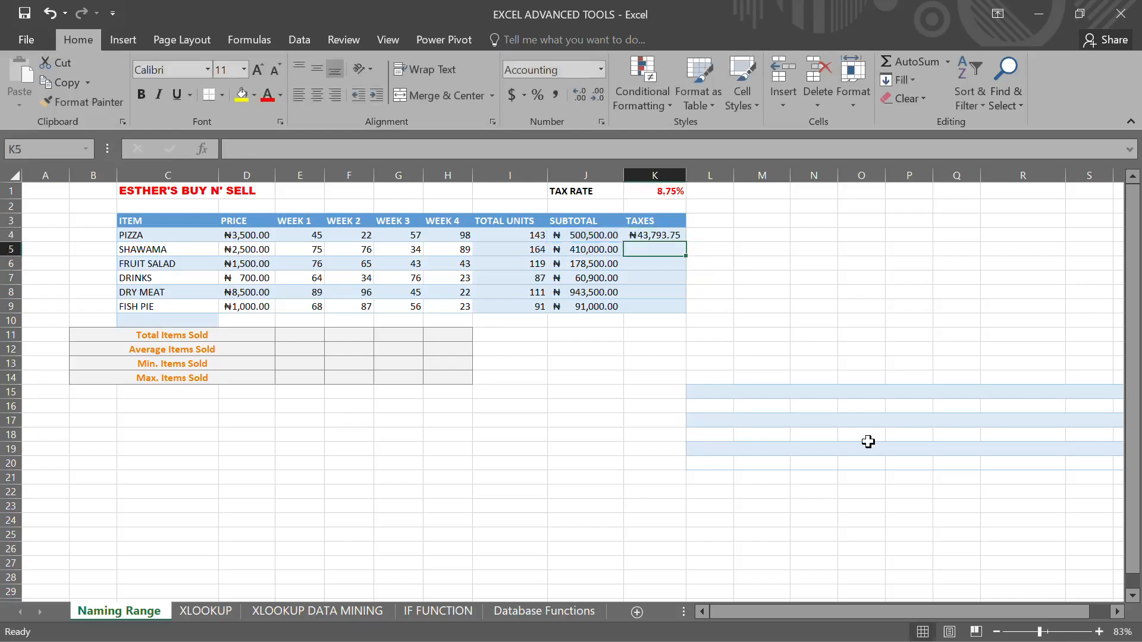
- Fill the Tax_rate formula from K4 down through K9
click(671, 233)
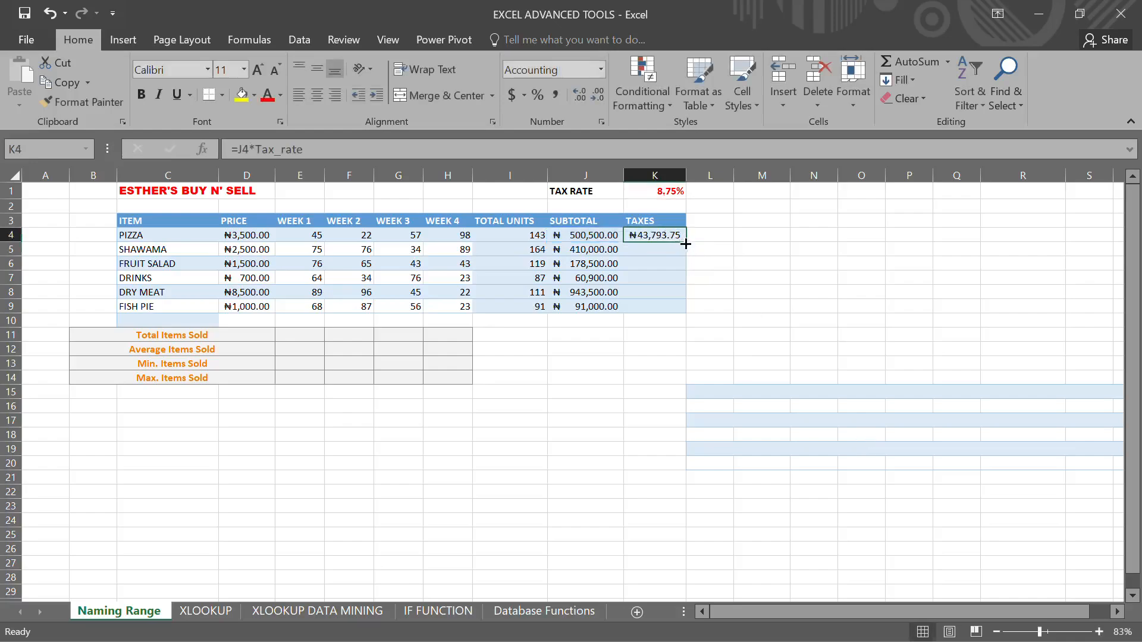
drag(685, 241, 687, 315)
click(725, 320)
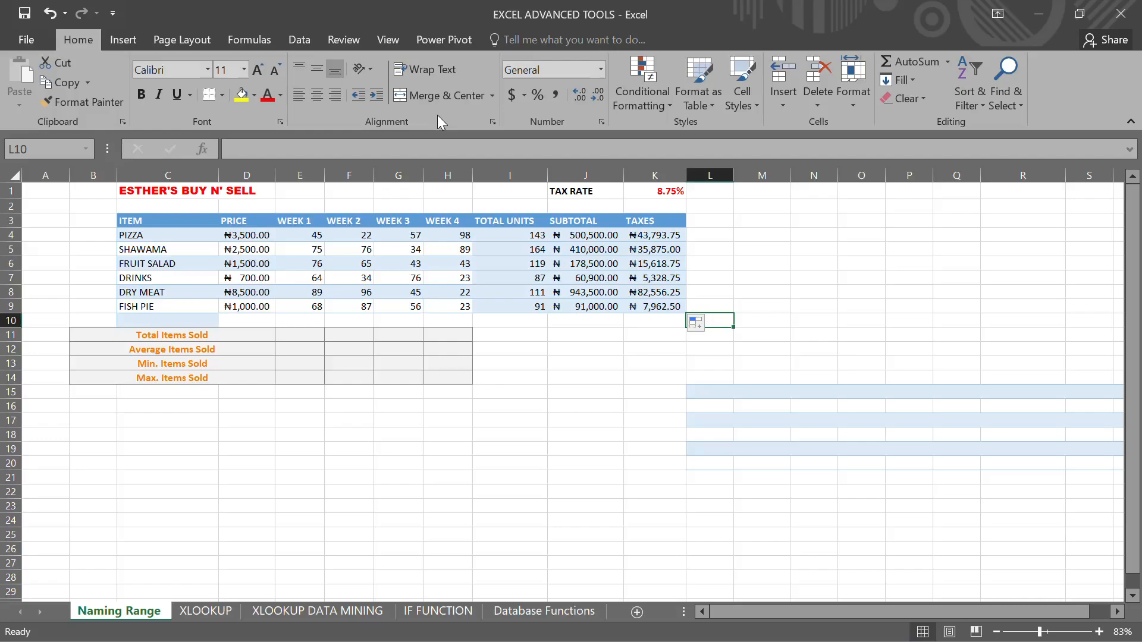
click(264, 43)
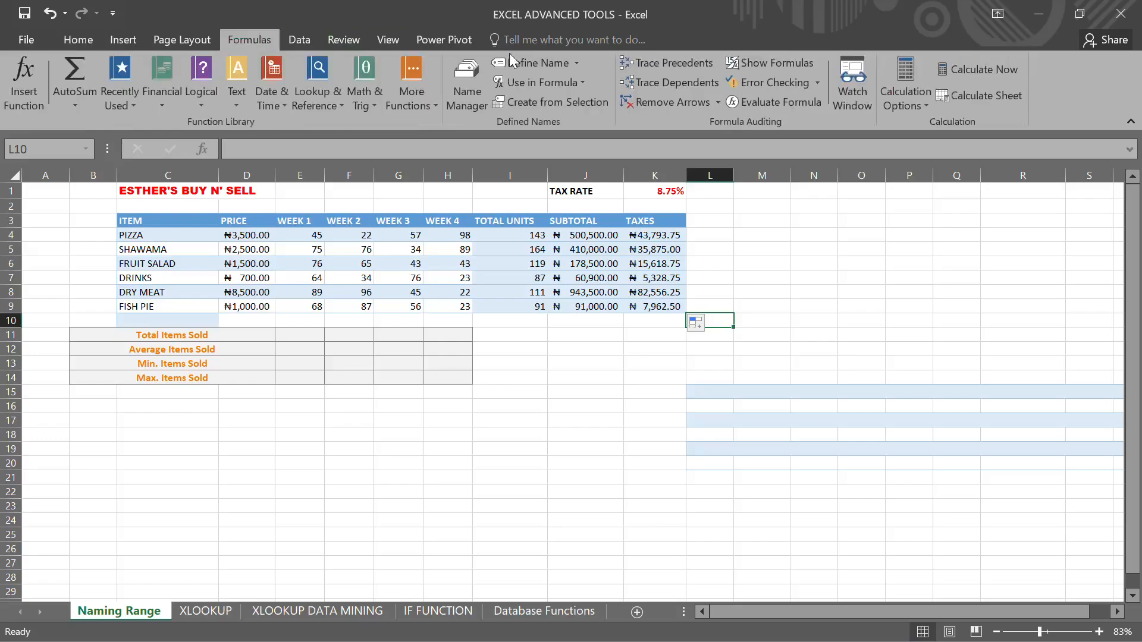
click(500, 11)
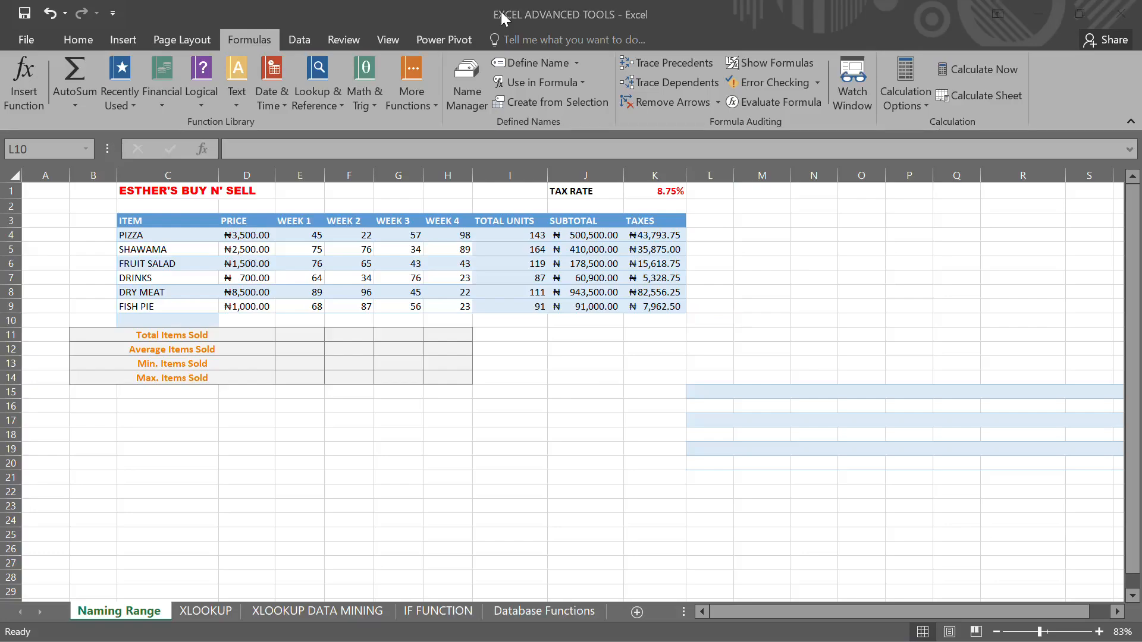
click(582, 82)
click(581, 82)
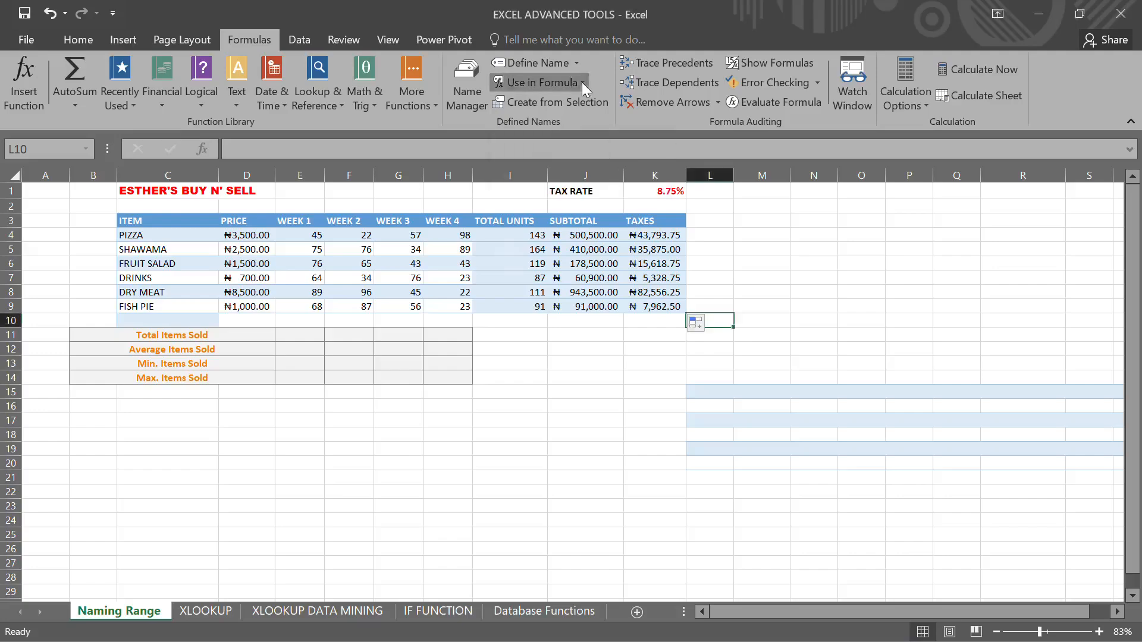
click(739, 211)
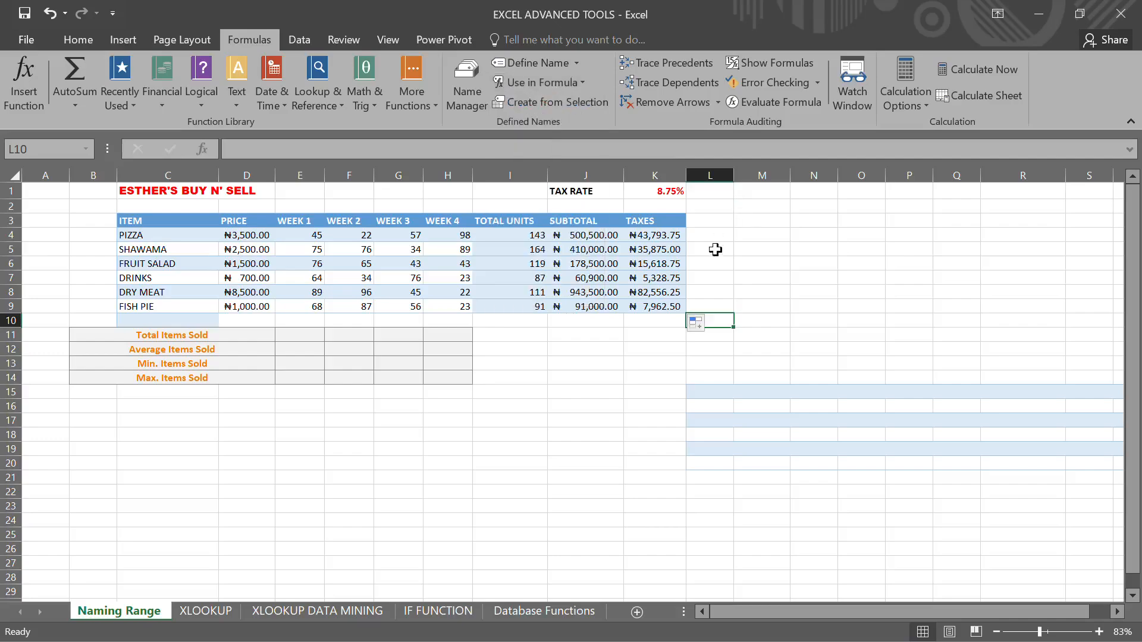
- Delete the tax formulas in K4 through K9 and undo the last two actions
click(672, 315)
drag(673, 316, 681, 238)
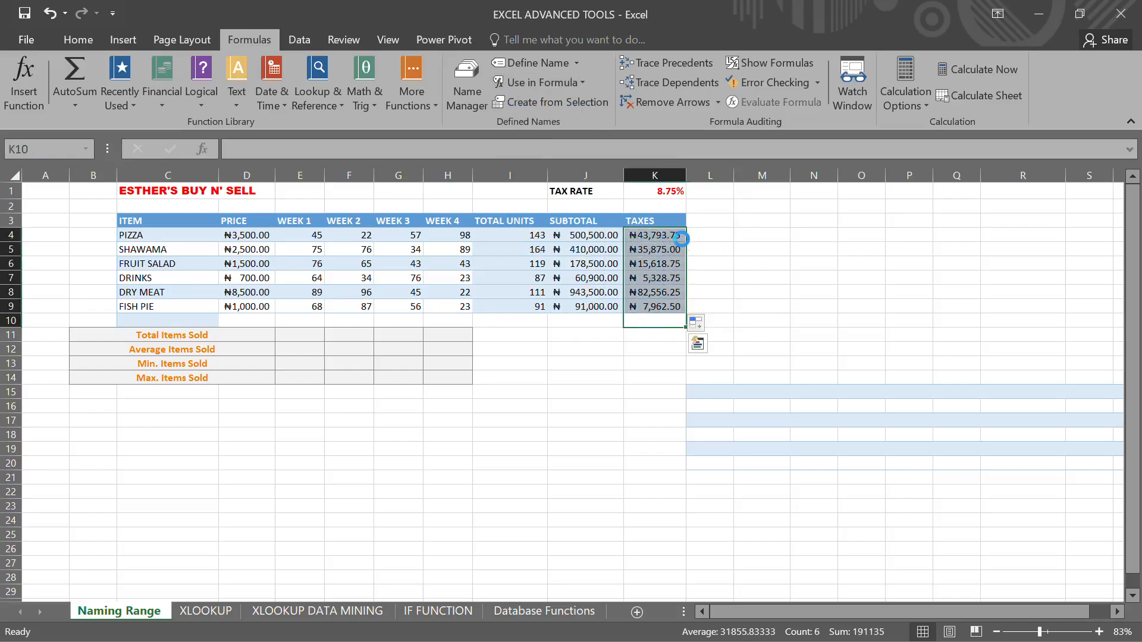
key(Delete)
click(718, 232)
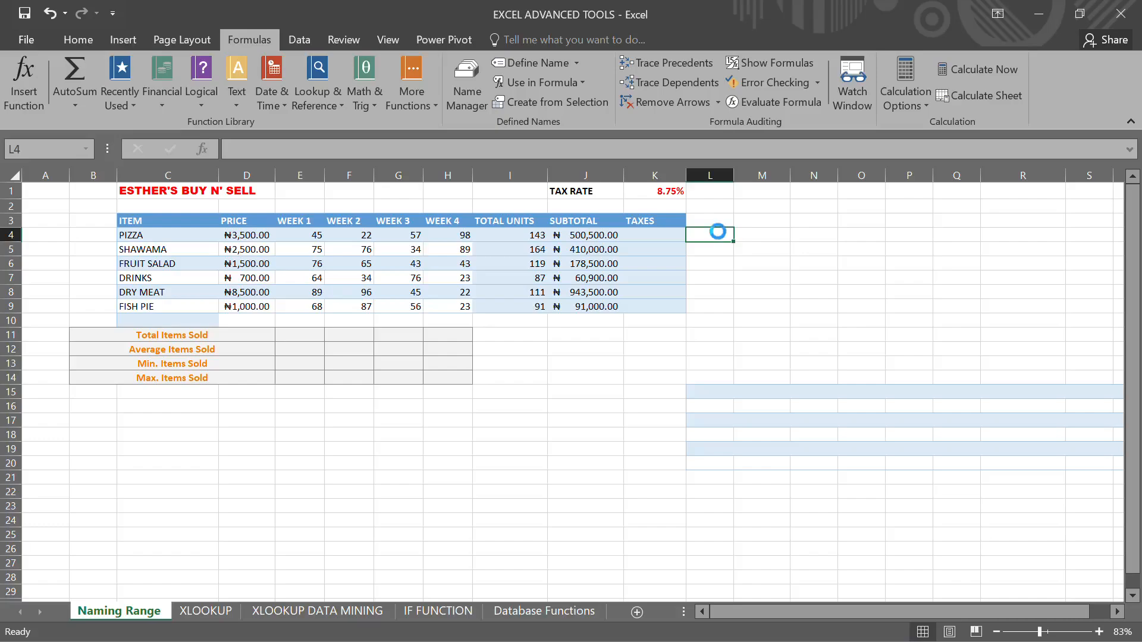
key(ctrl+z)
key(ctrl+z)
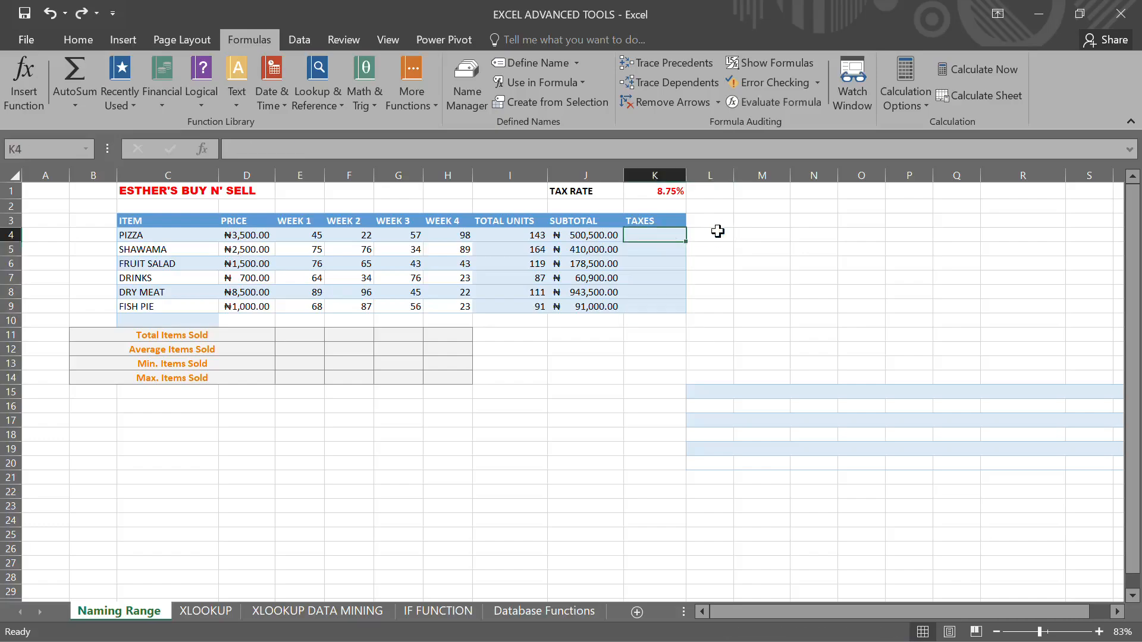
click(748, 347)
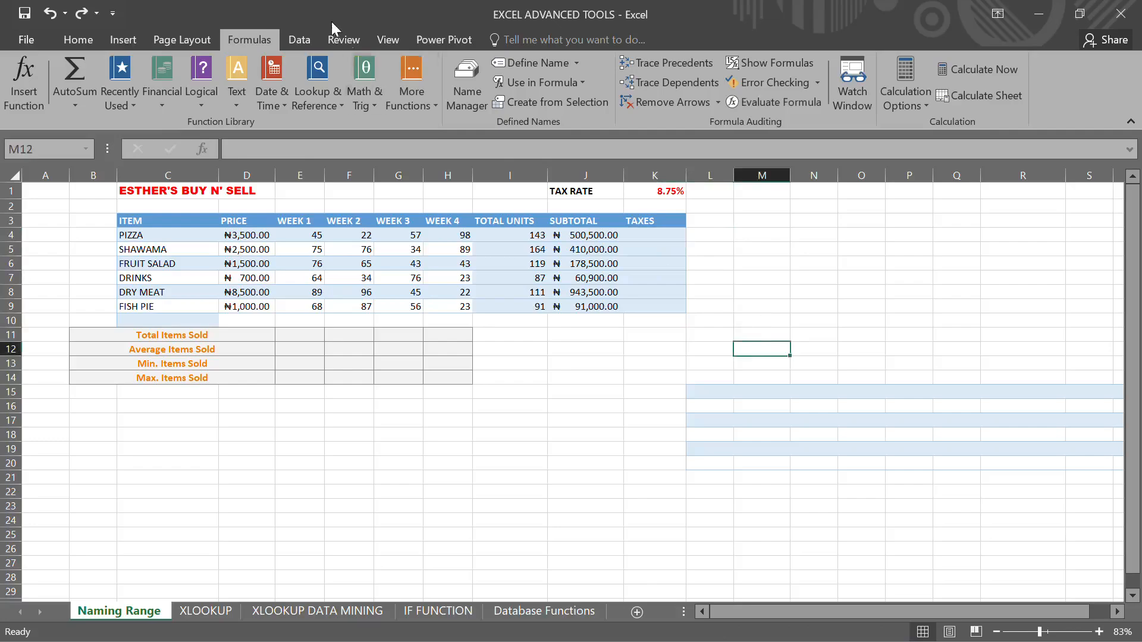
click(650, 241)
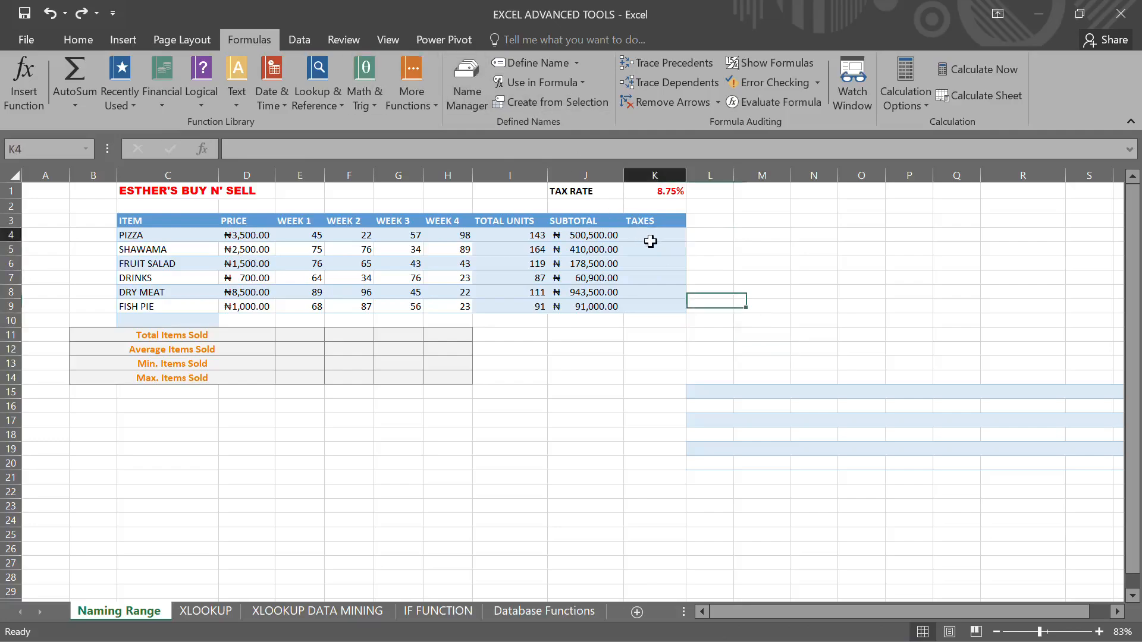
text(=)
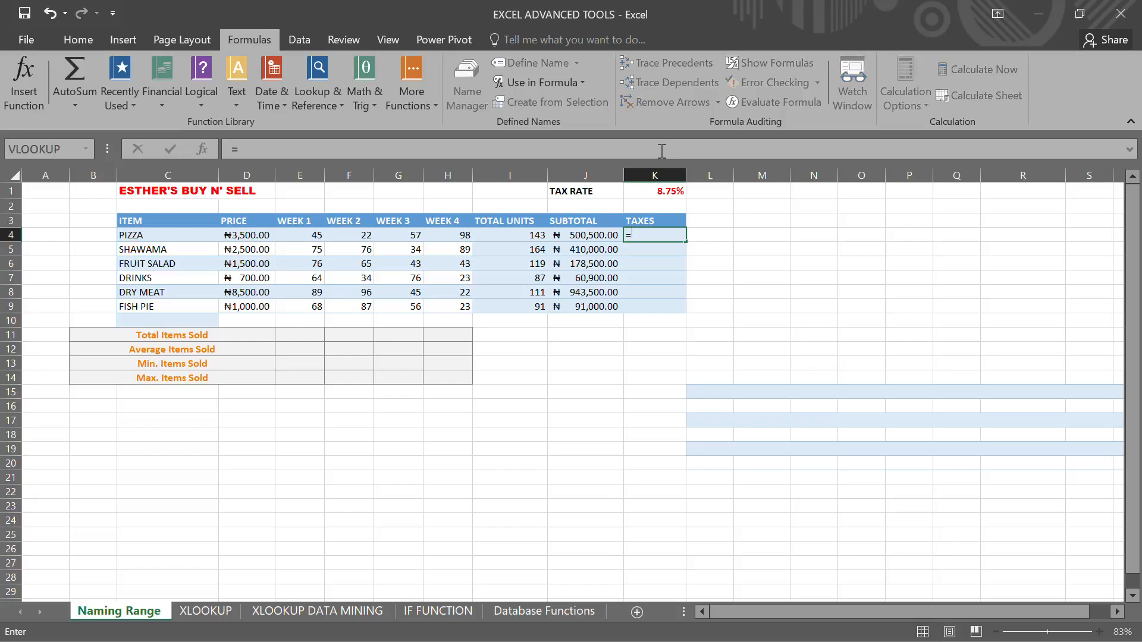
click(573, 237)
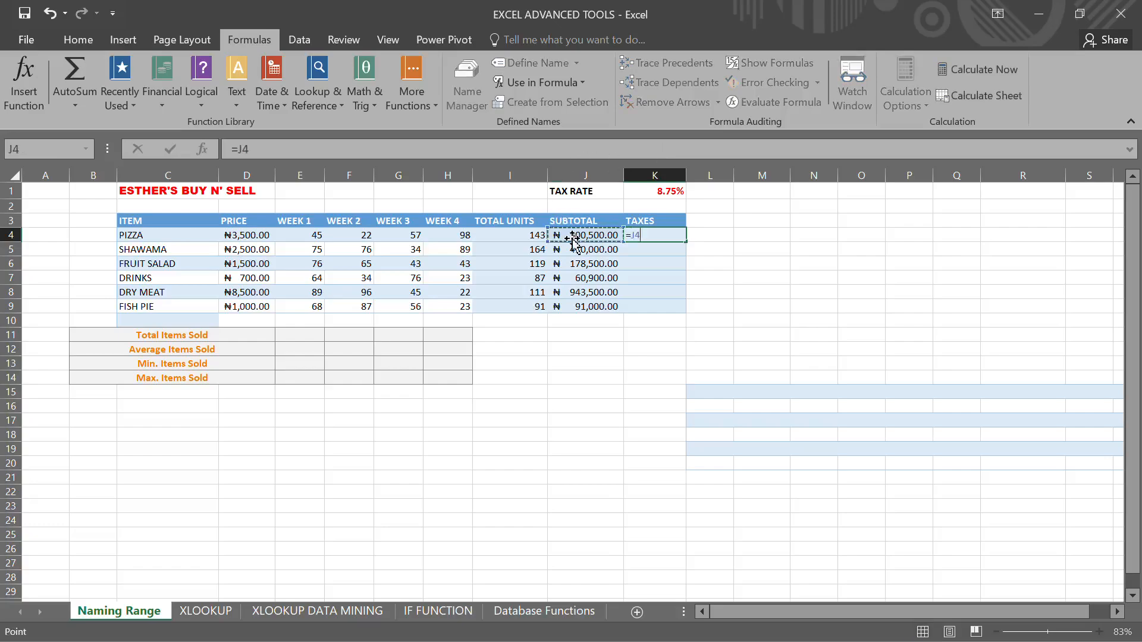
text(*)
click(579, 84)
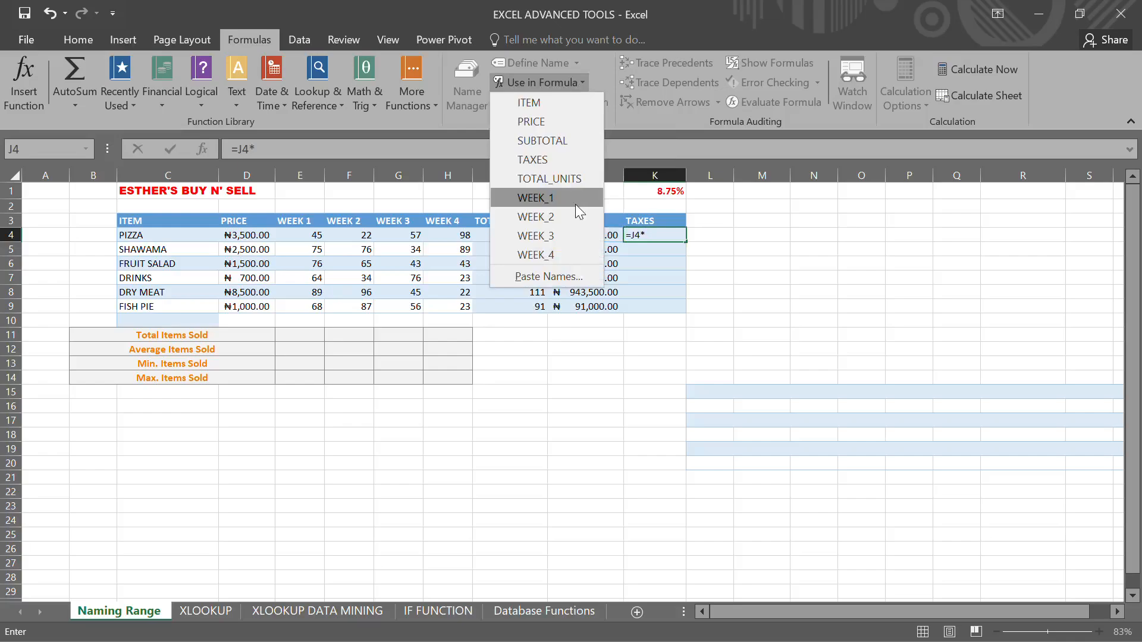
click(624, 208)
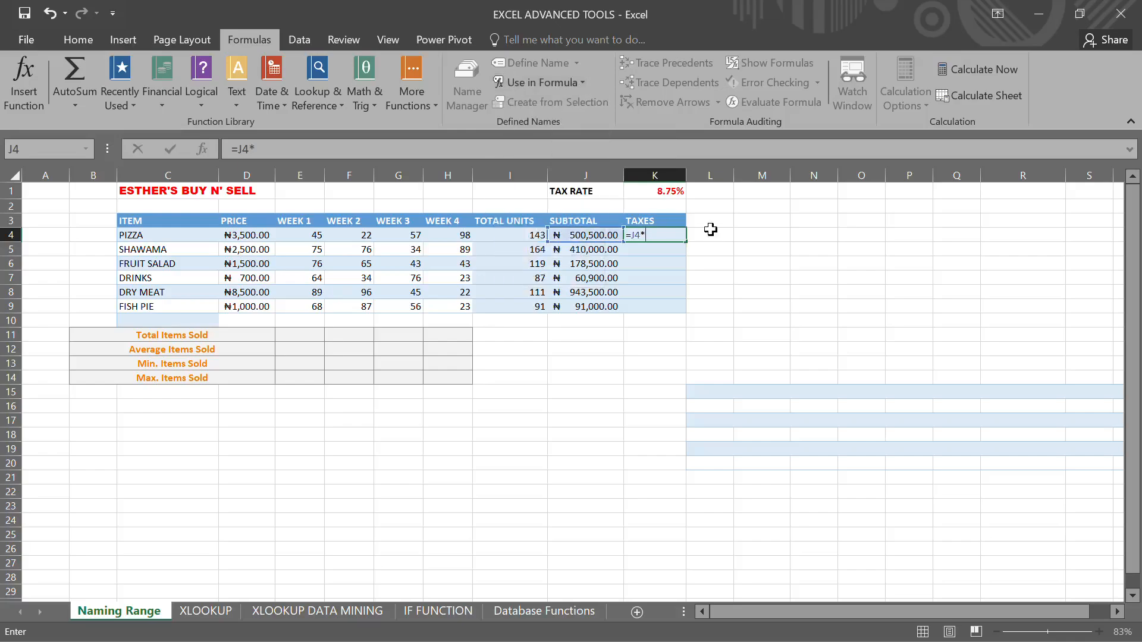
click(669, 192)
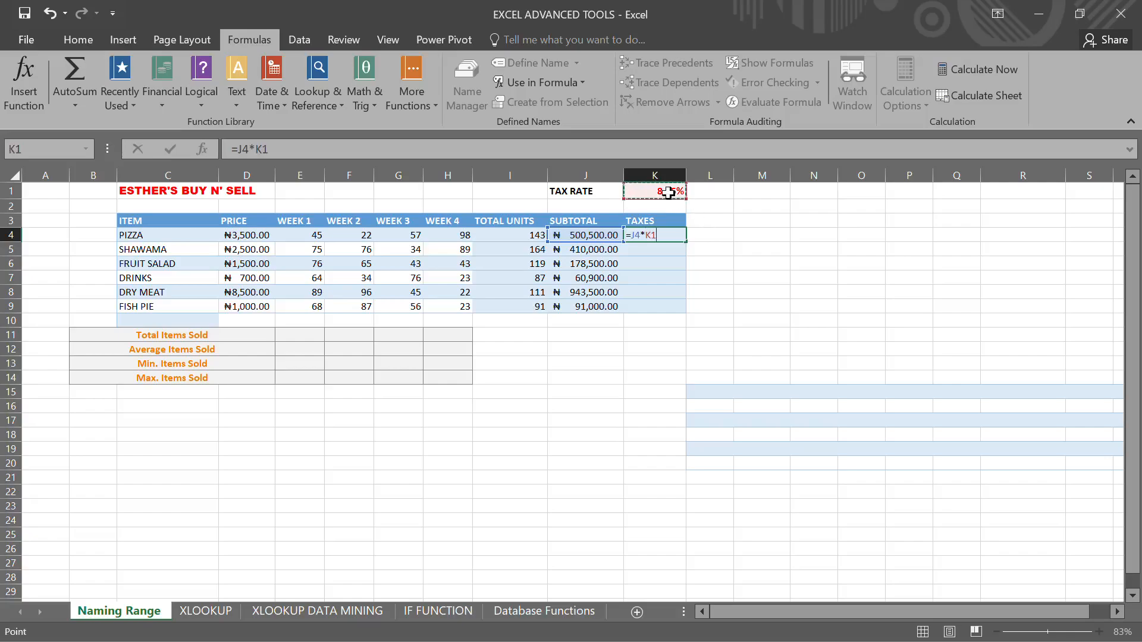
click(856, 348)
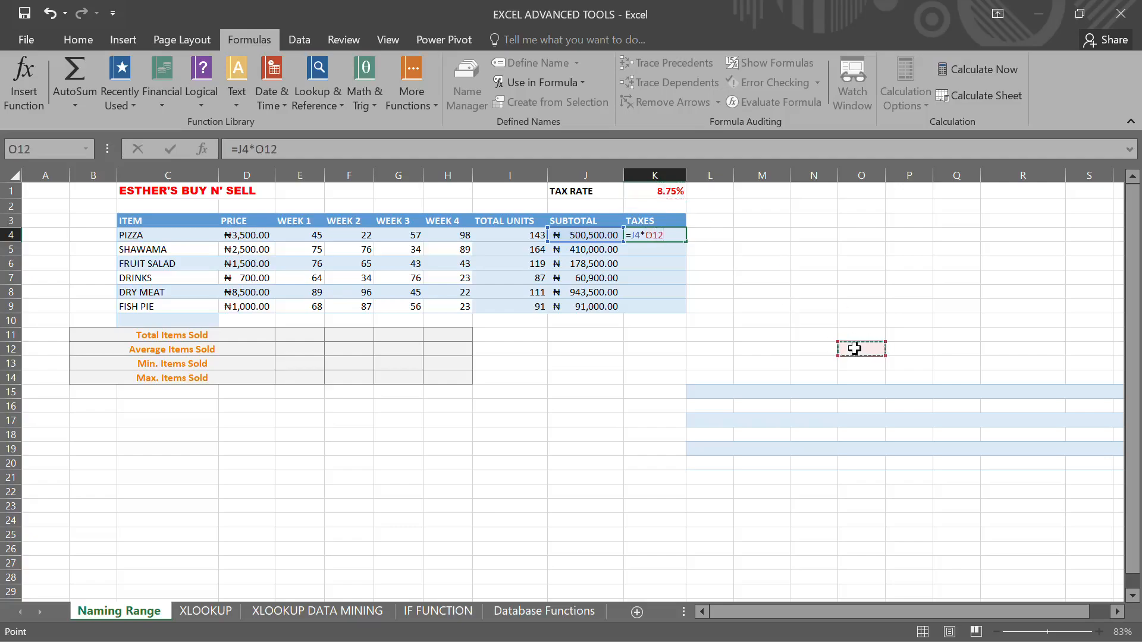
key(Return)
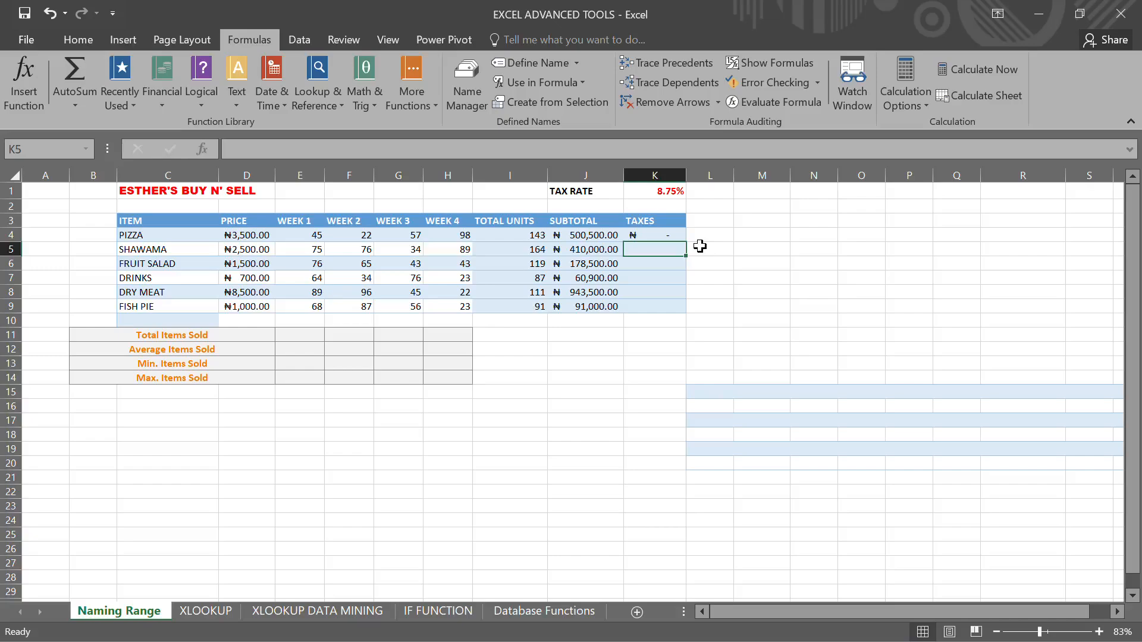
key(ctrl+z)
key(ctrl+v)
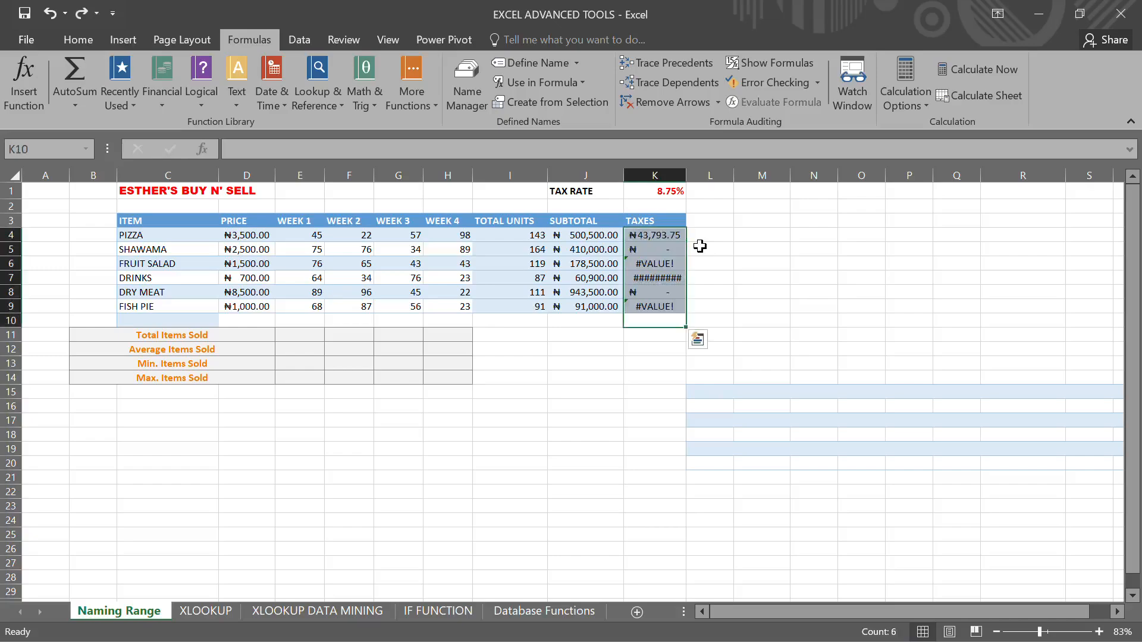
key(ctrl+z)
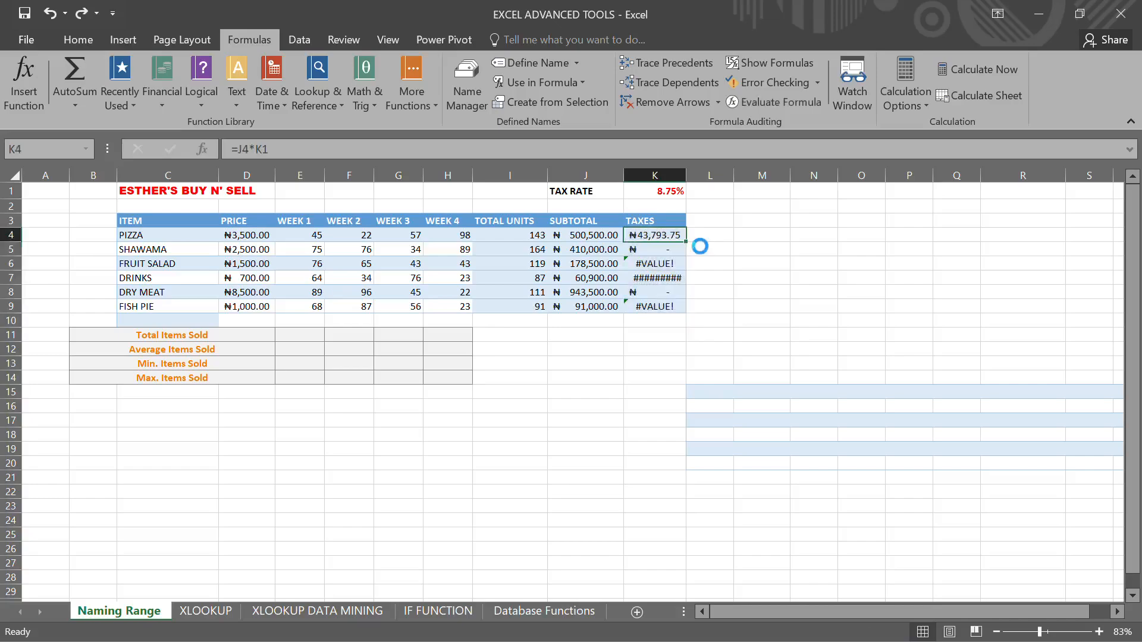
- Name the tax rate cell K1 as Tax_rate
click(665, 192)
click(13, 149)
text(ta)
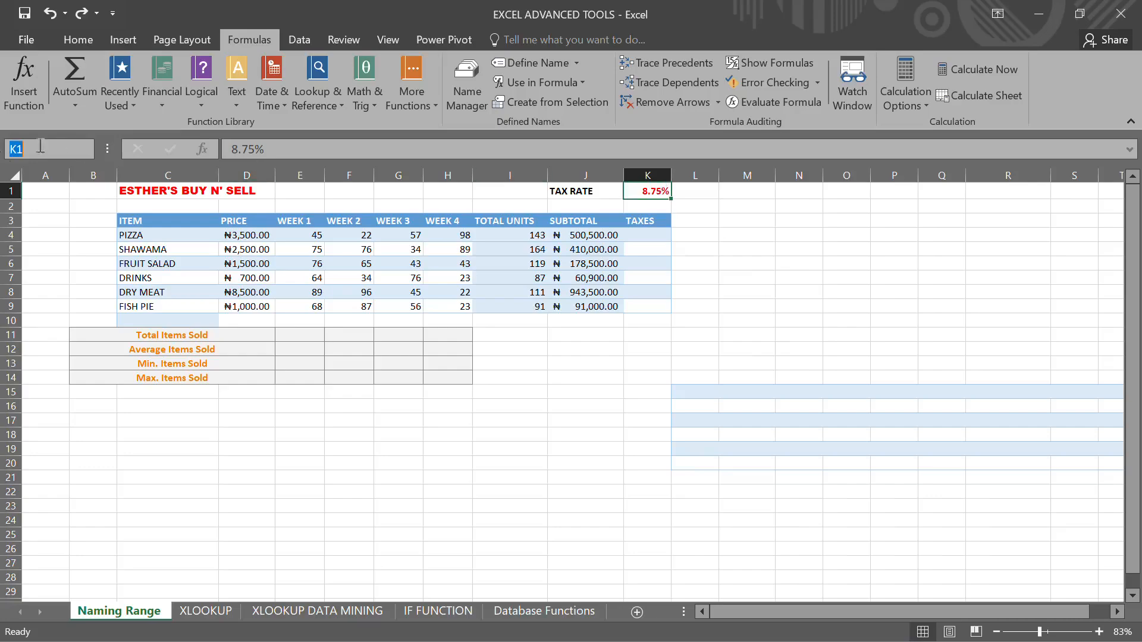
text(x)
key(BackSpace)
key(BackSpace)
key(BackSpace)
text(Tax_rate)
key(Return)
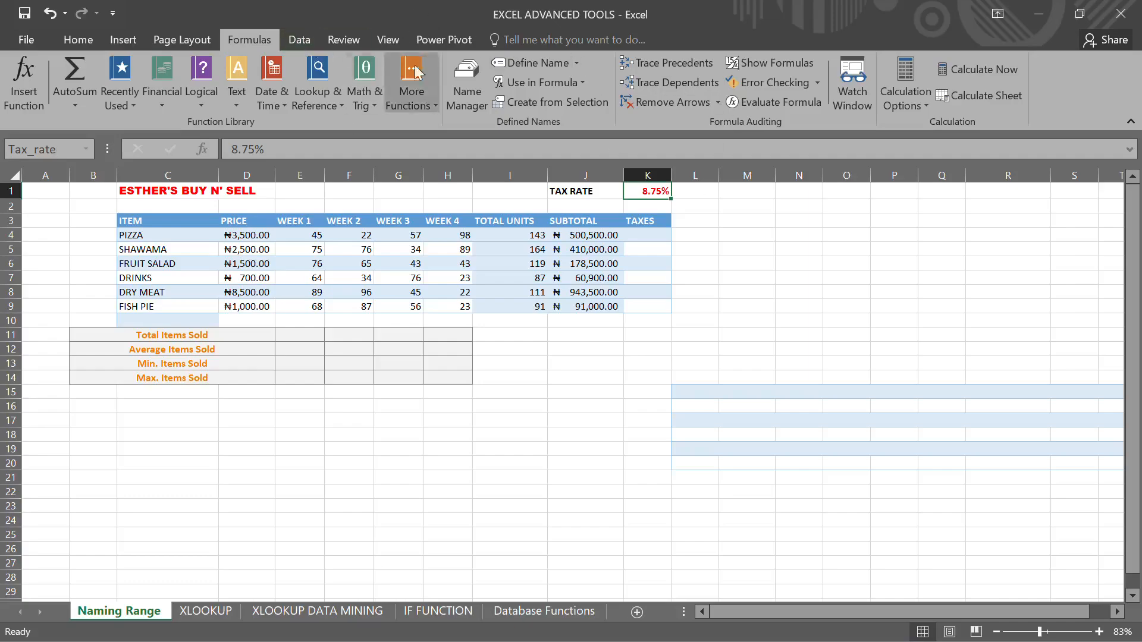
- Enter a formula in K4 multiplying subtotal J4 by the named range Tax_rate and fill it down through K9
click(652, 238)
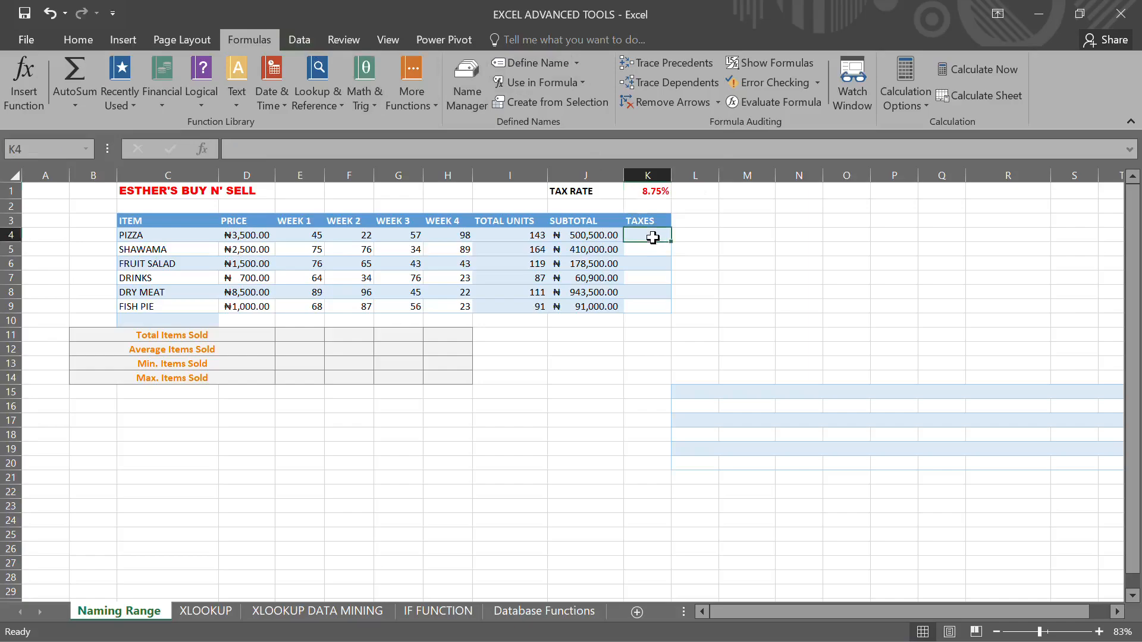
text(=)
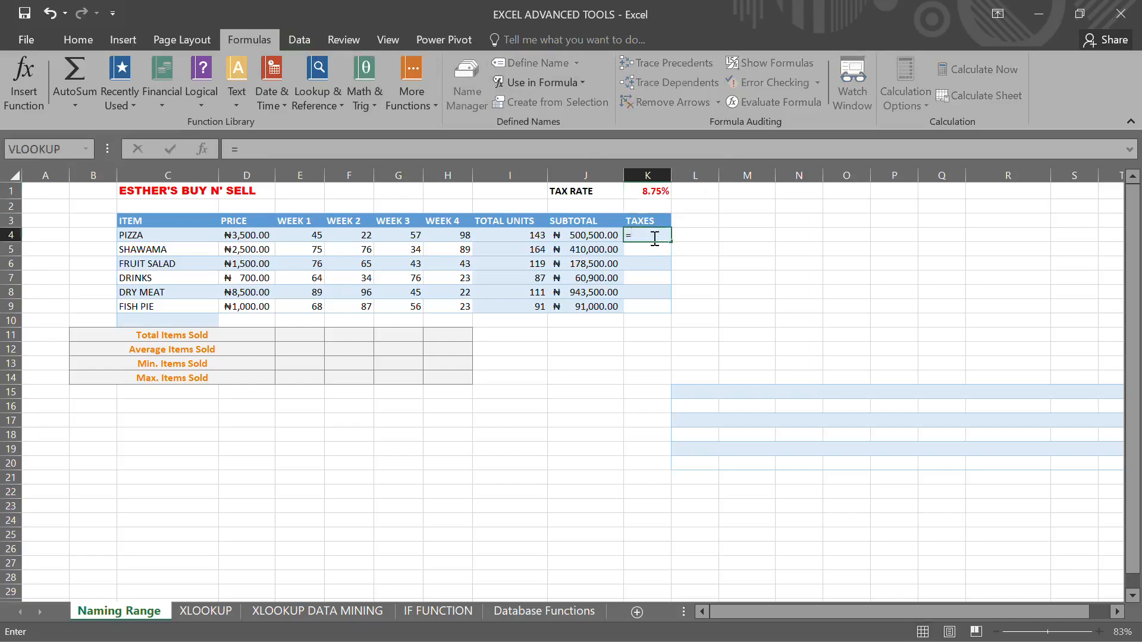
click(605, 234)
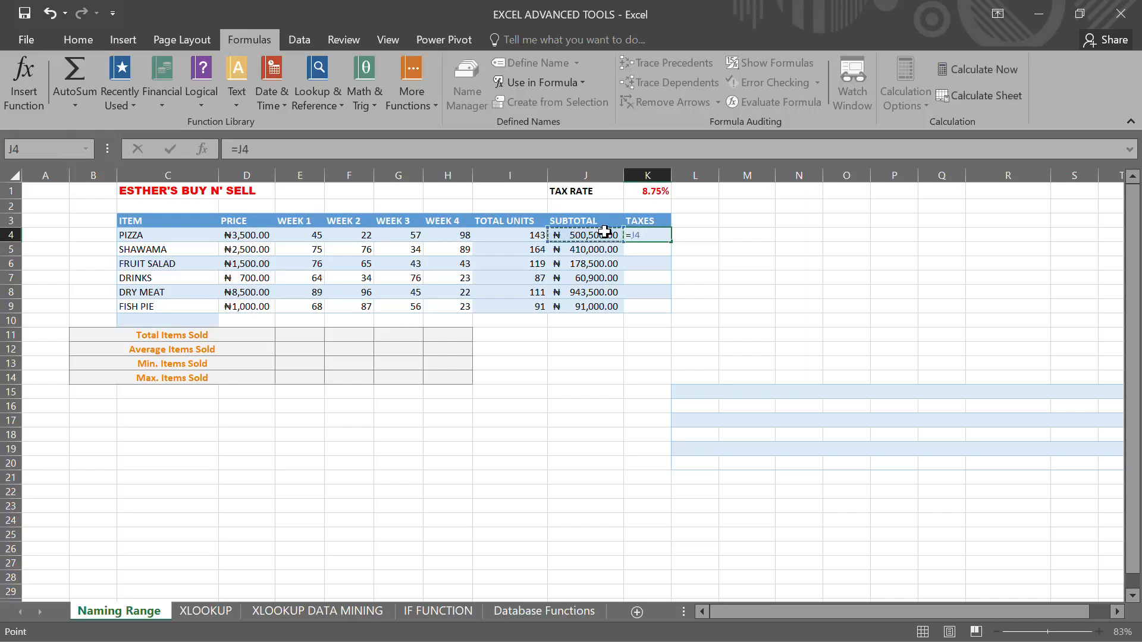
text(*)
click(578, 80)
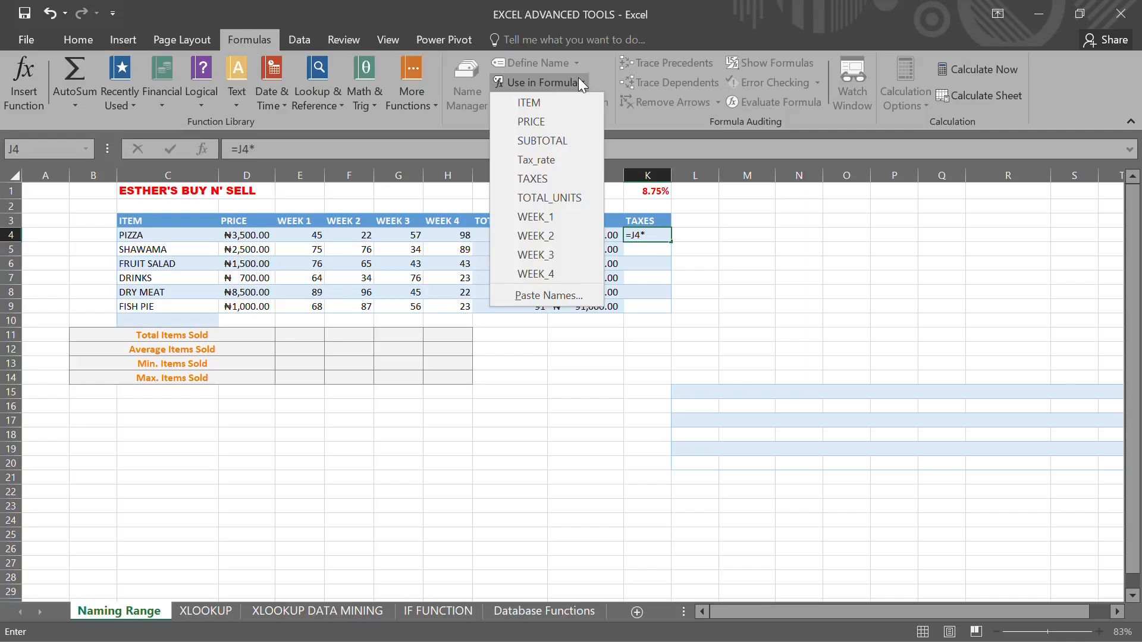
click(564, 153)
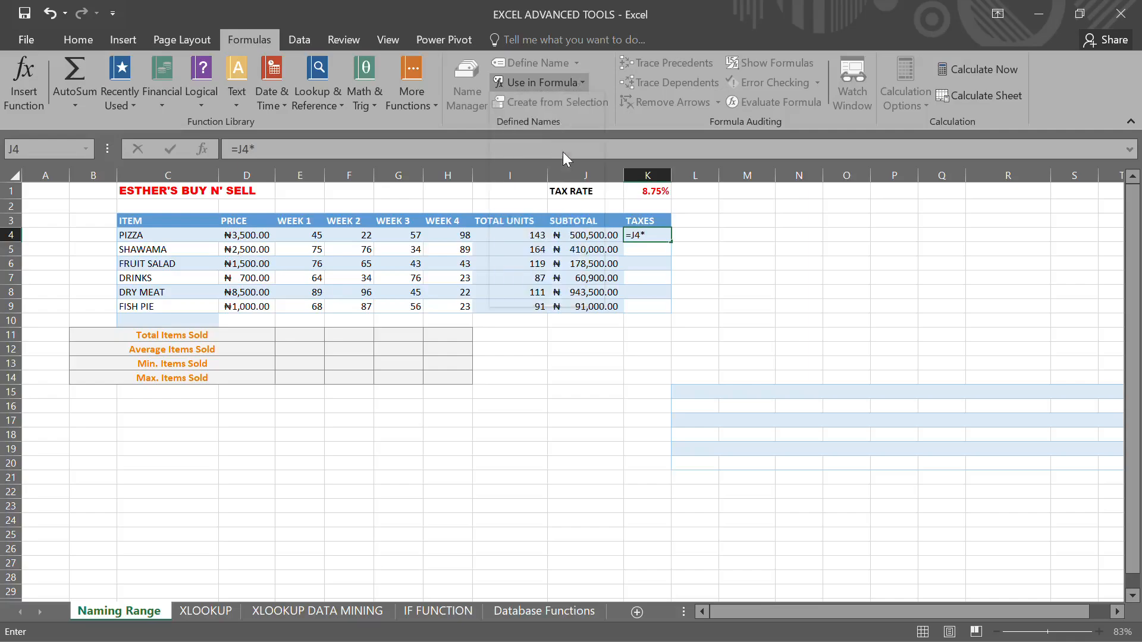
key(Return)
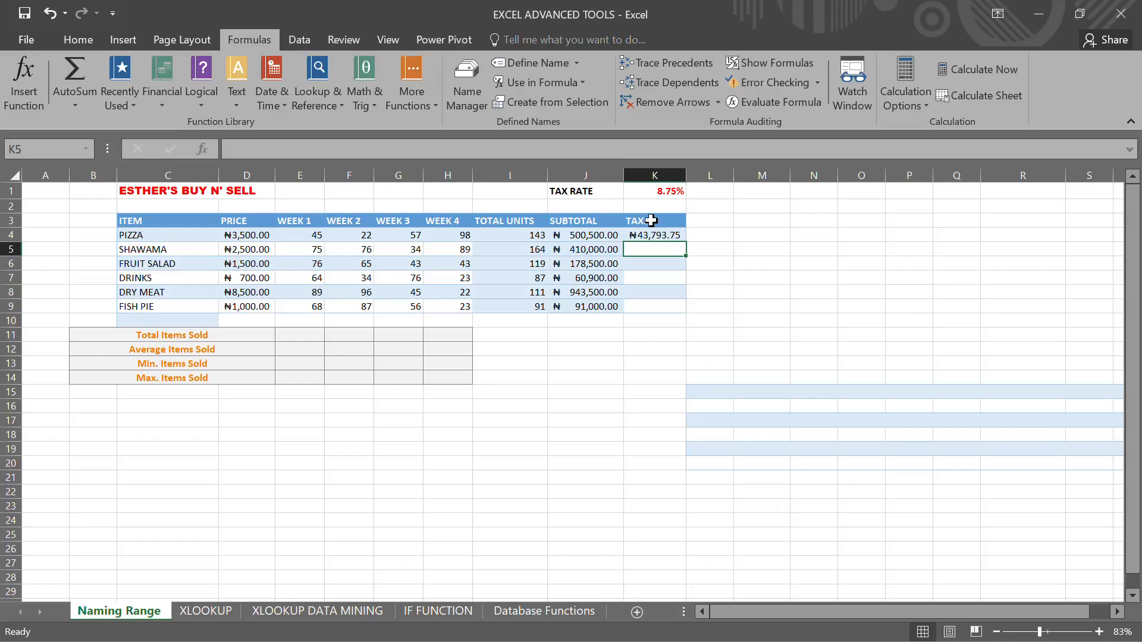
click(683, 235)
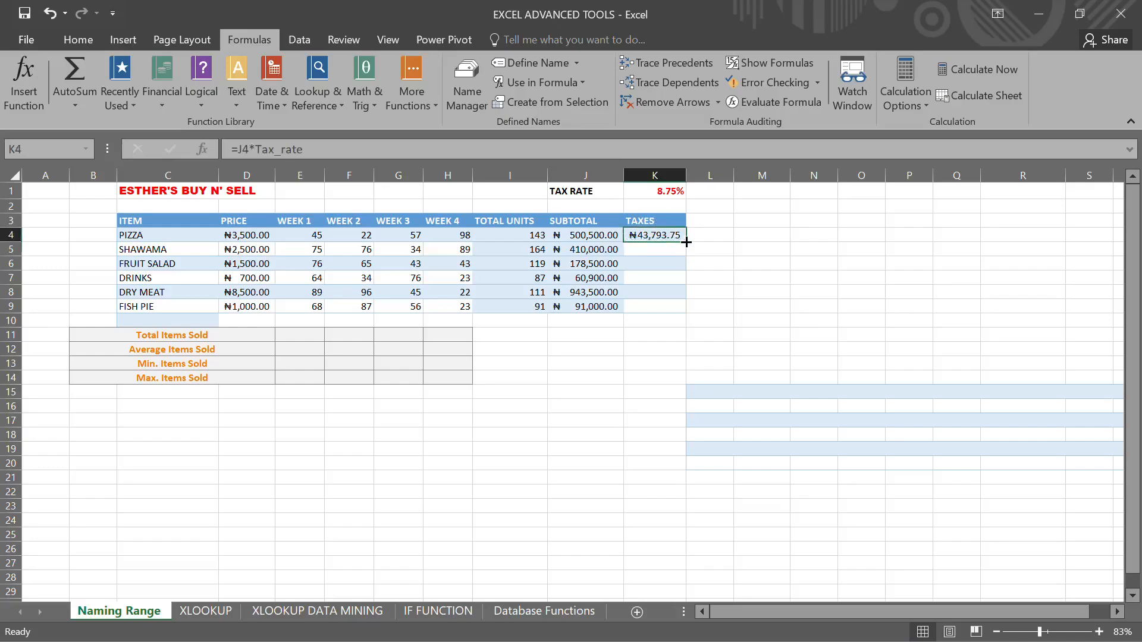
drag(686, 242, 679, 310)
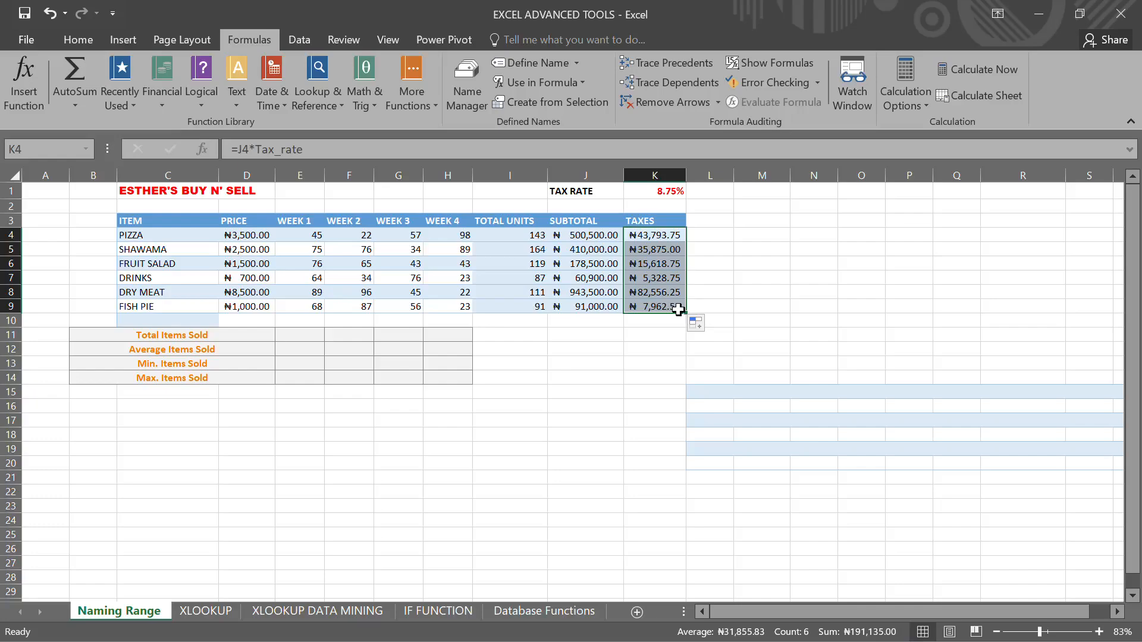
- Review the workbook's defined names and what each refers to in the Name Manager
click(761, 263)
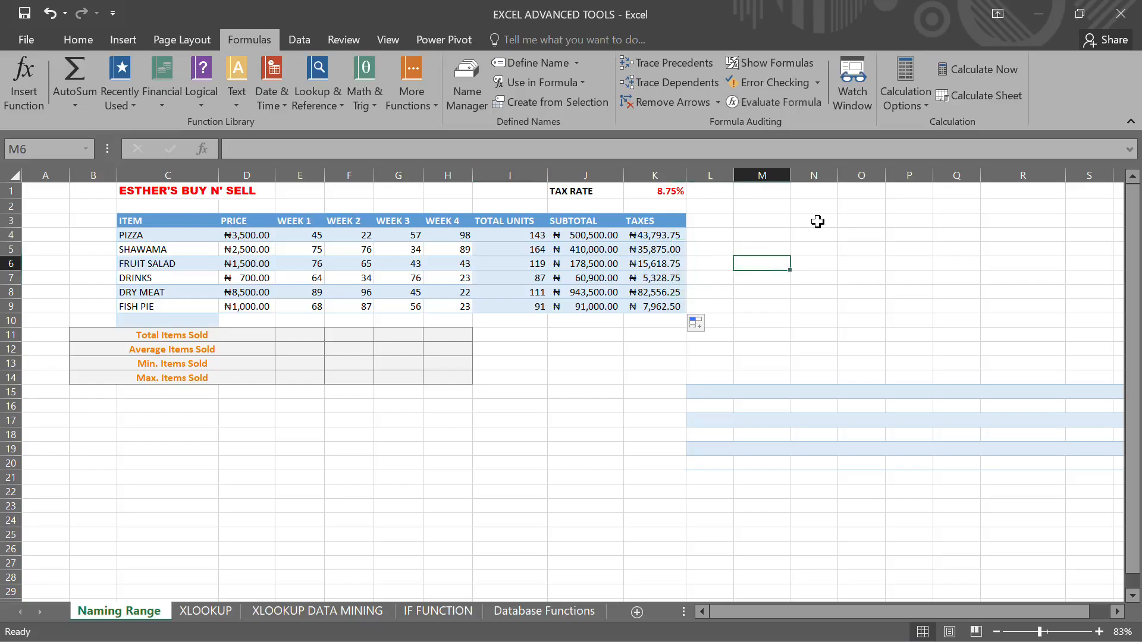
click(465, 83)
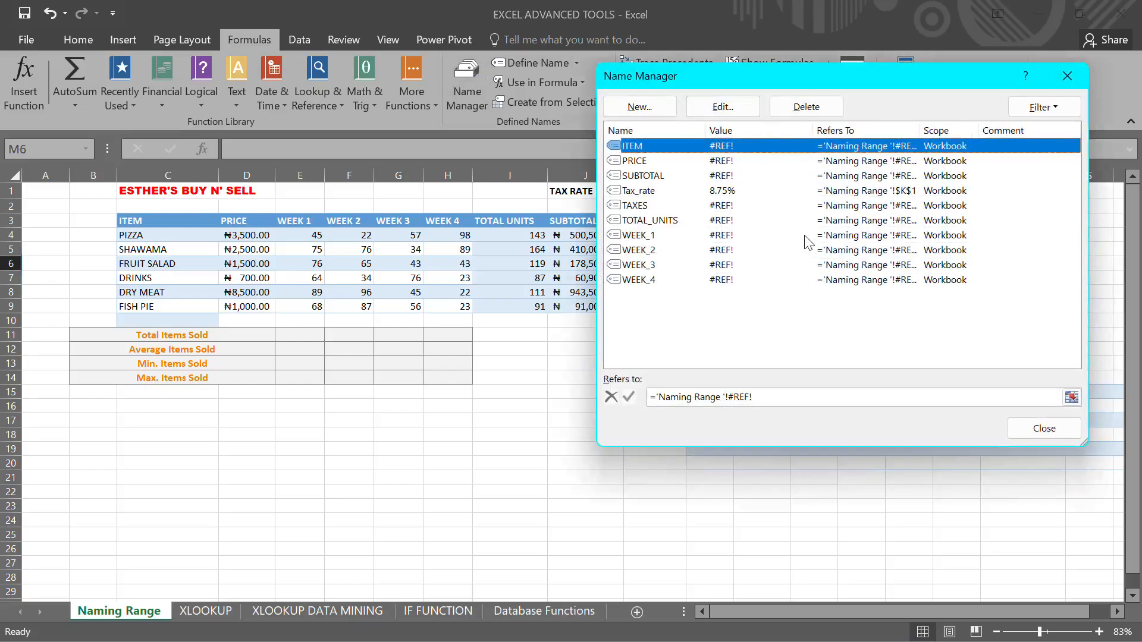
click(758, 177)
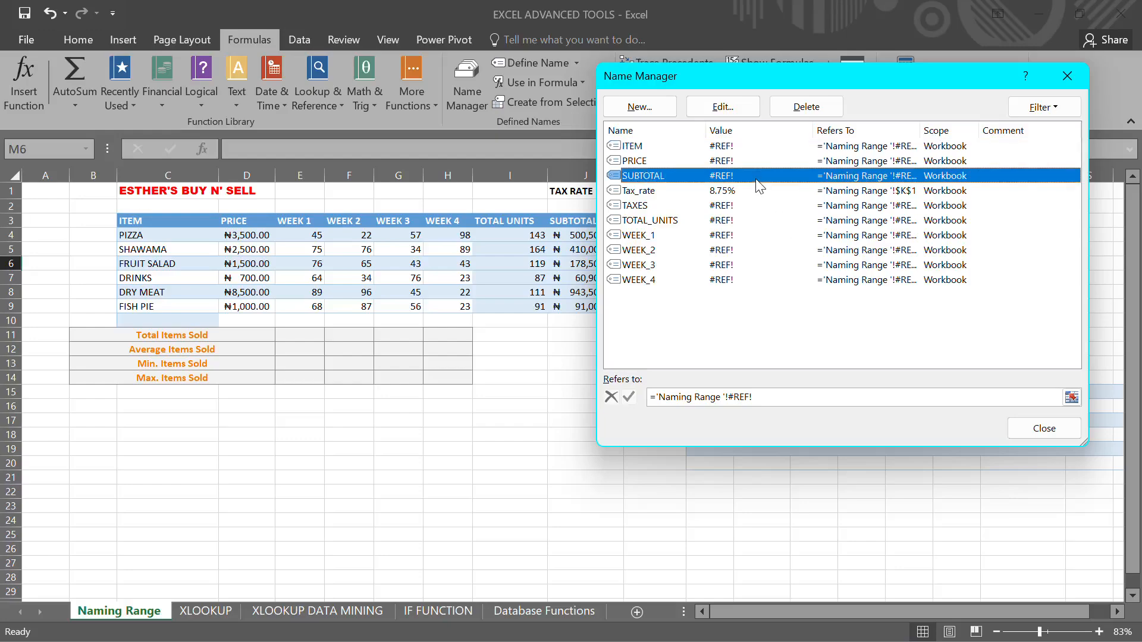
click(750, 192)
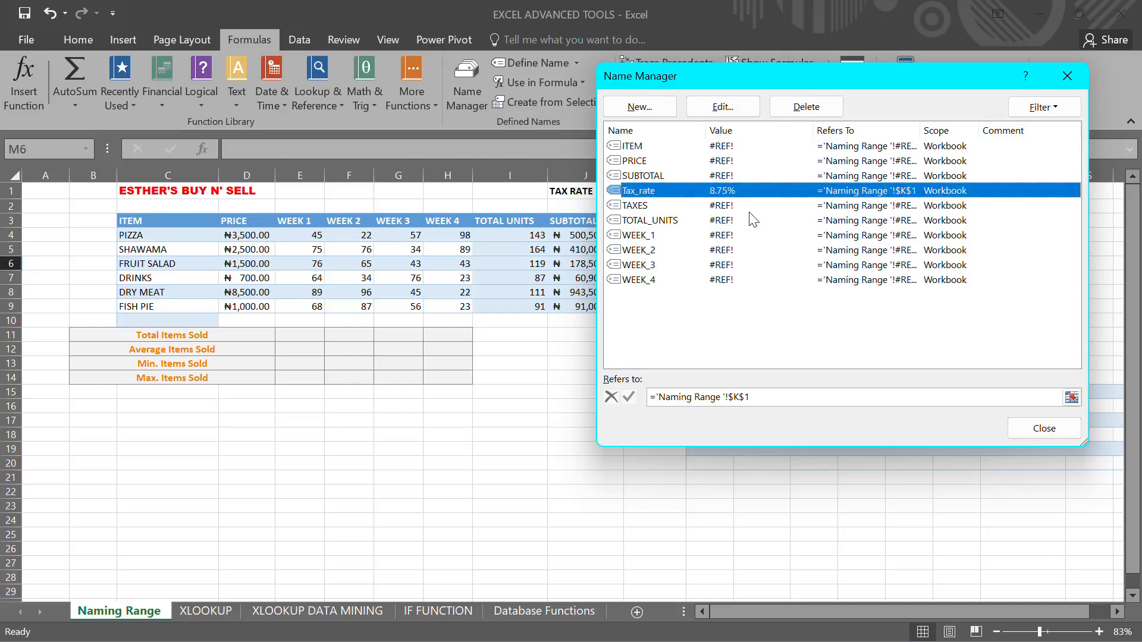
click(744, 398)
click(733, 397)
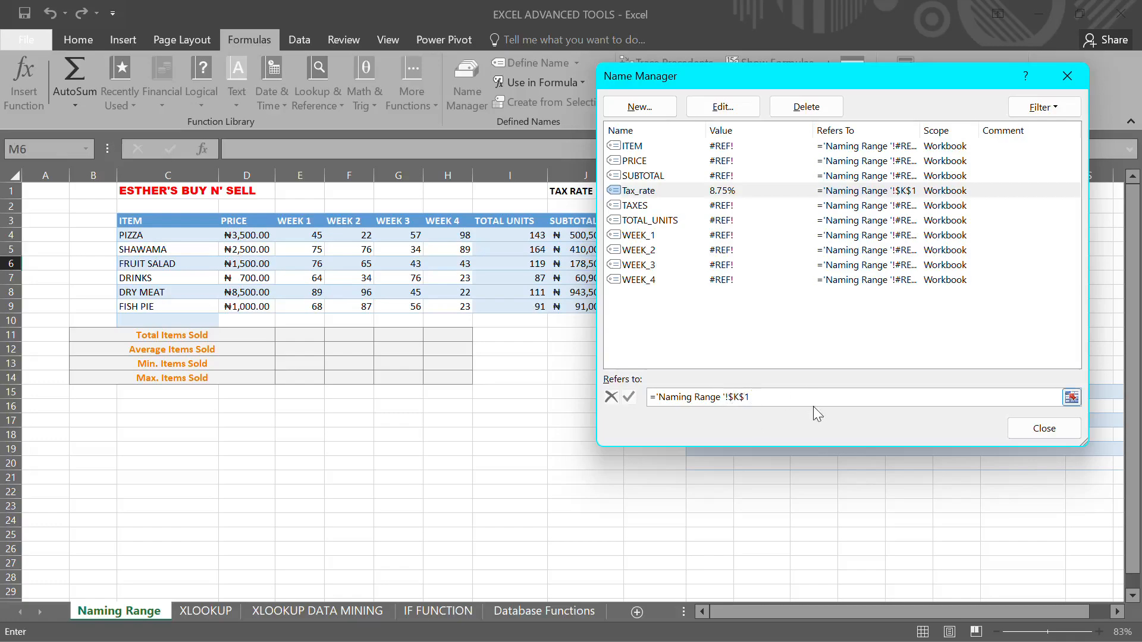
click(1046, 428)
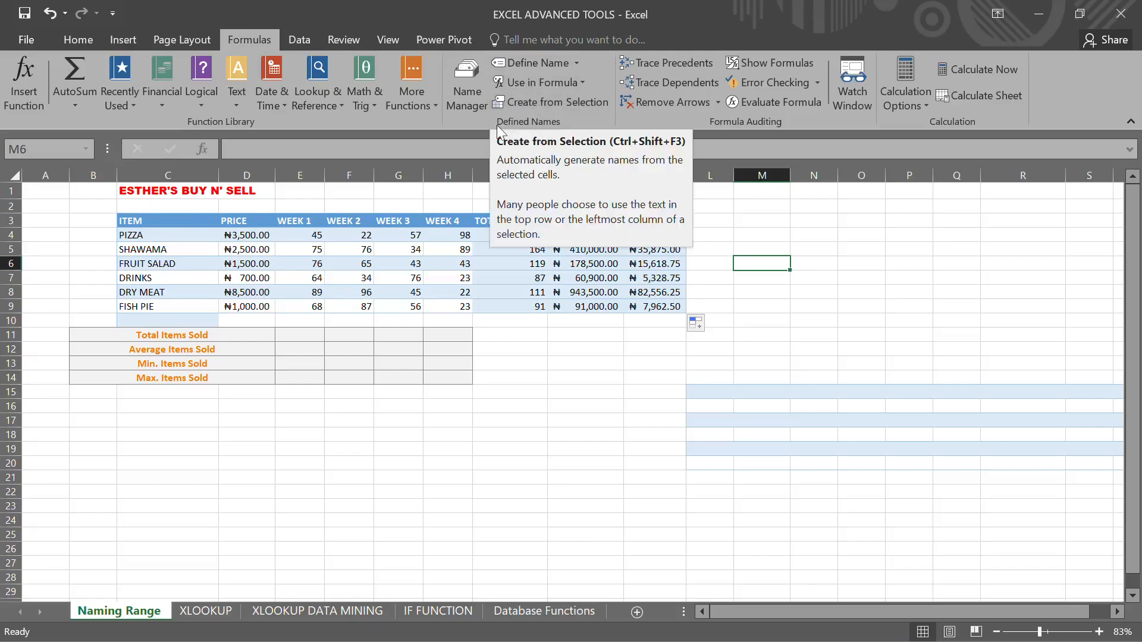
- Create names from the top row of the table C3:K9, replacing each existing name definition
drag(128, 221, 661, 309)
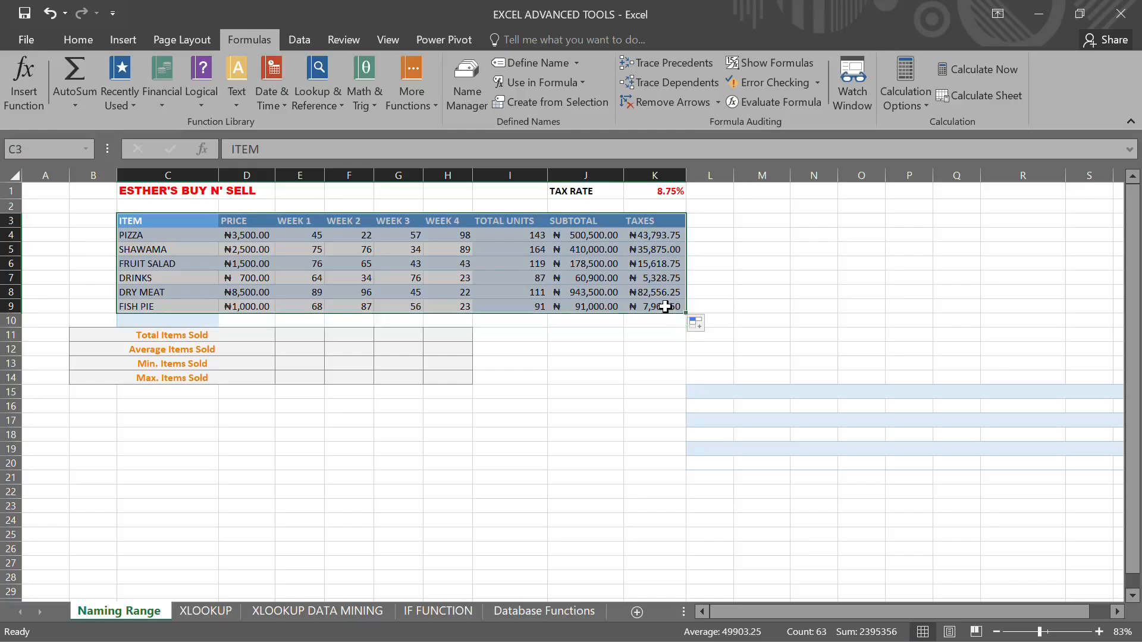
click(571, 102)
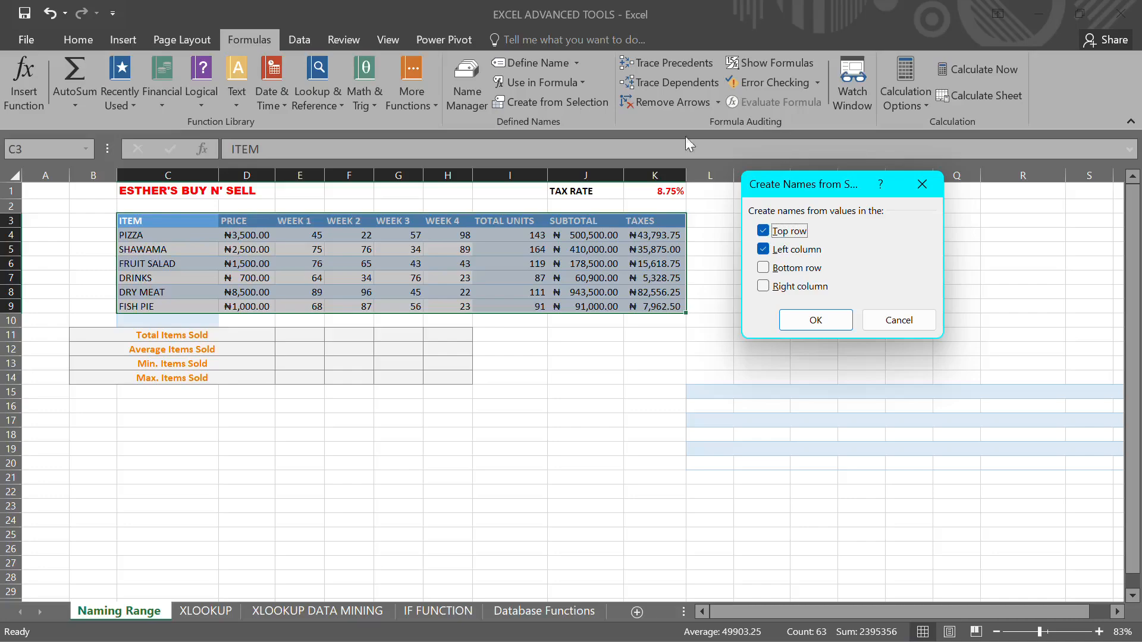
click(795, 250)
click(815, 321)
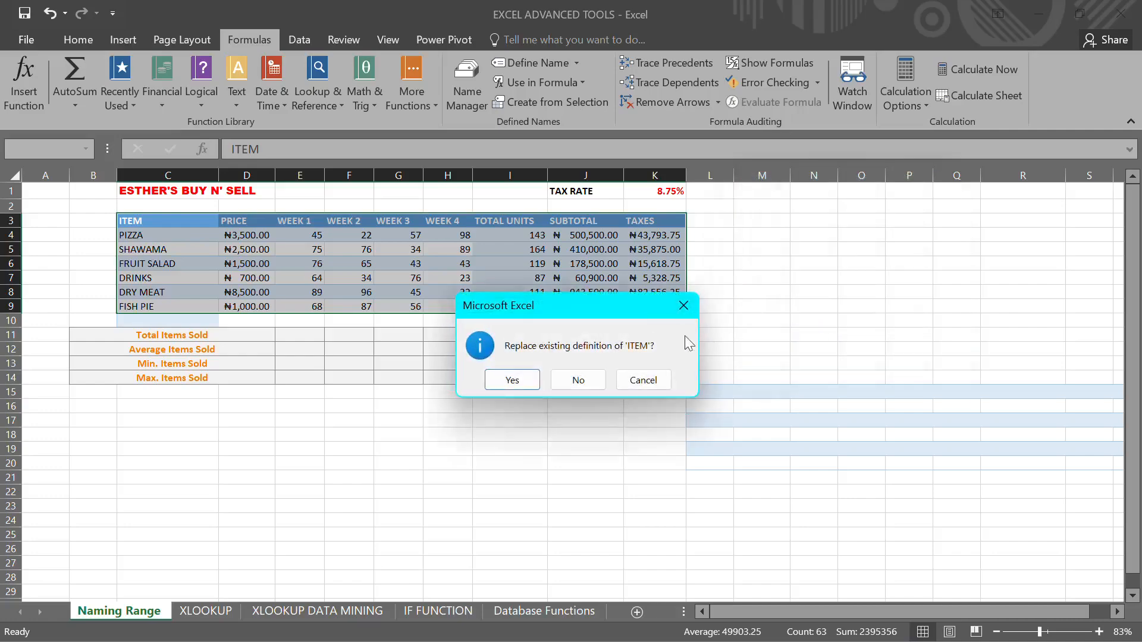
click(516, 381)
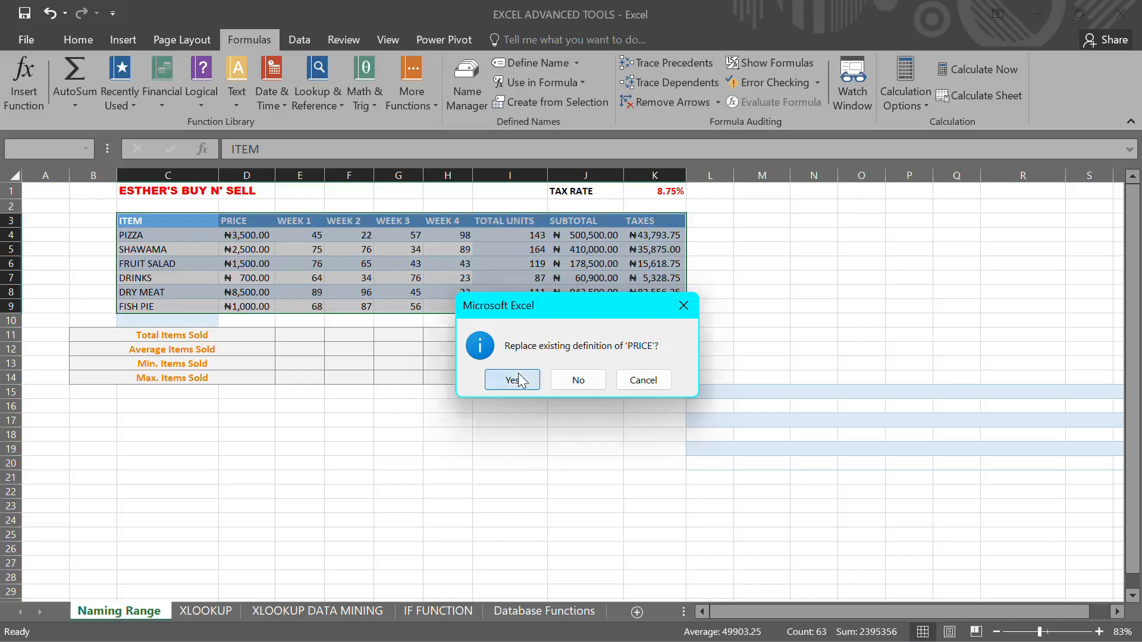
click(513, 381)
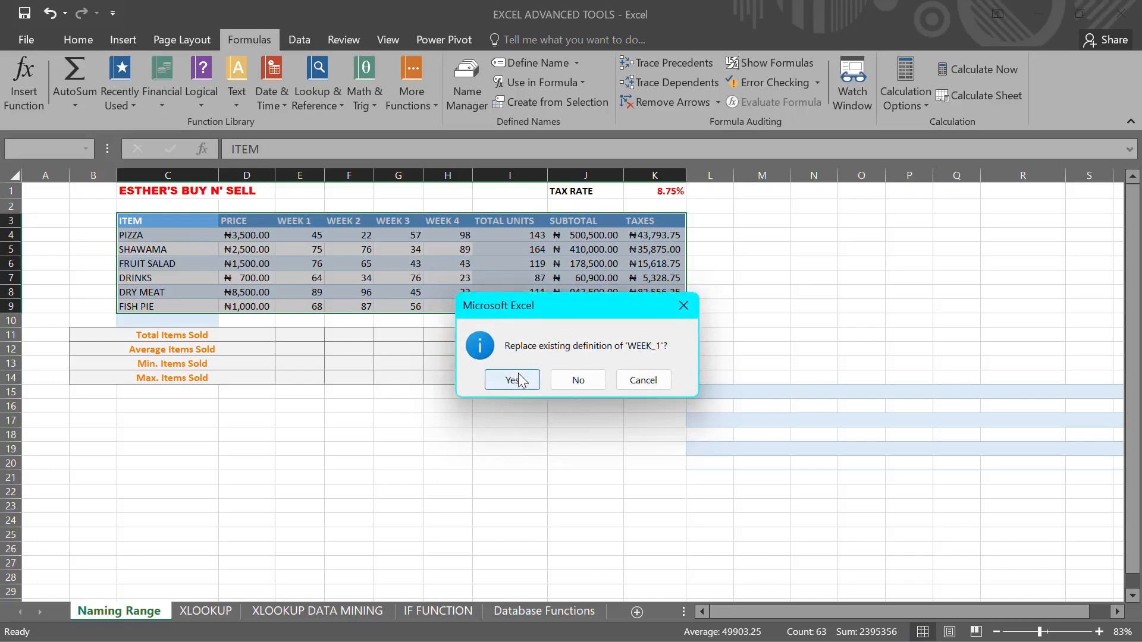
click(513, 380)
click(513, 380)
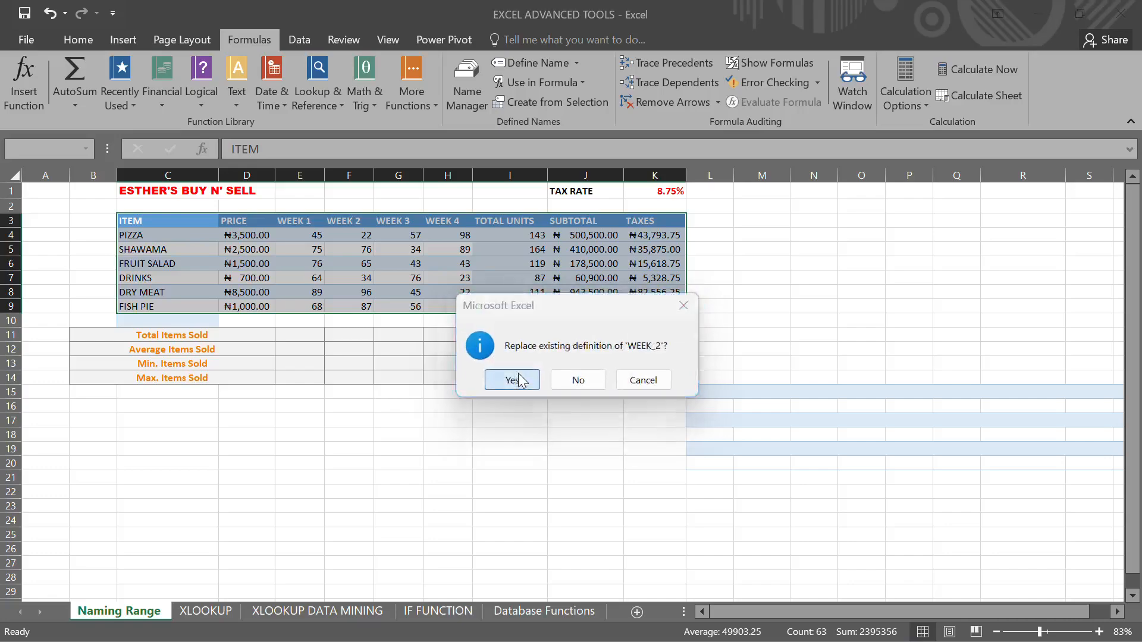
click(513, 380)
click(513, 378)
click(512, 378)
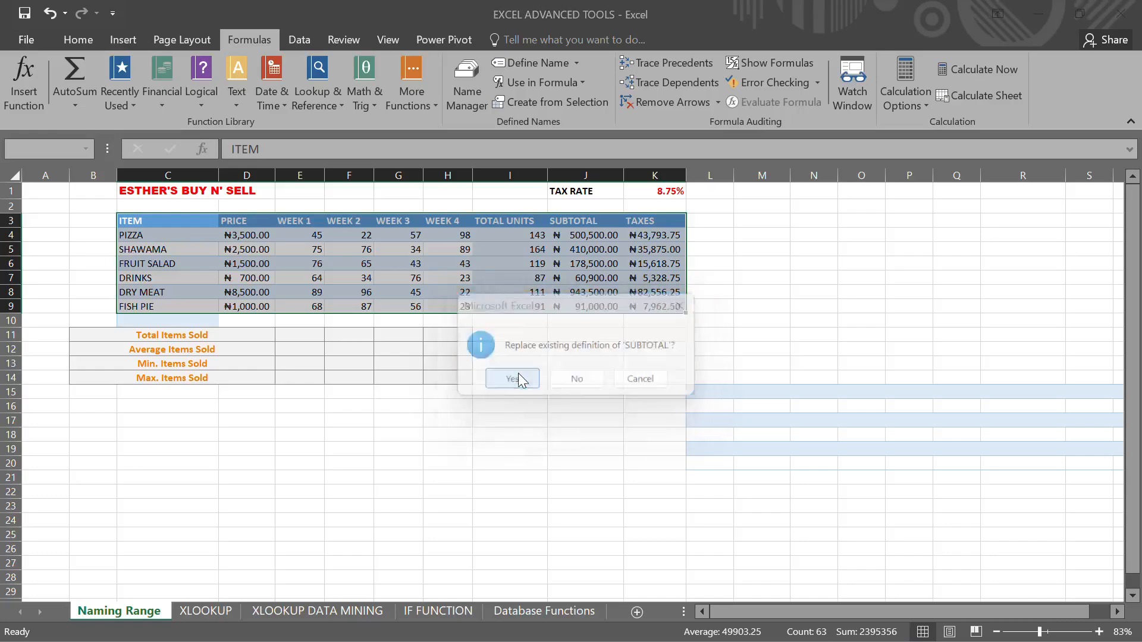
click(513, 377)
click(512, 377)
click(519, 373)
click(638, 431)
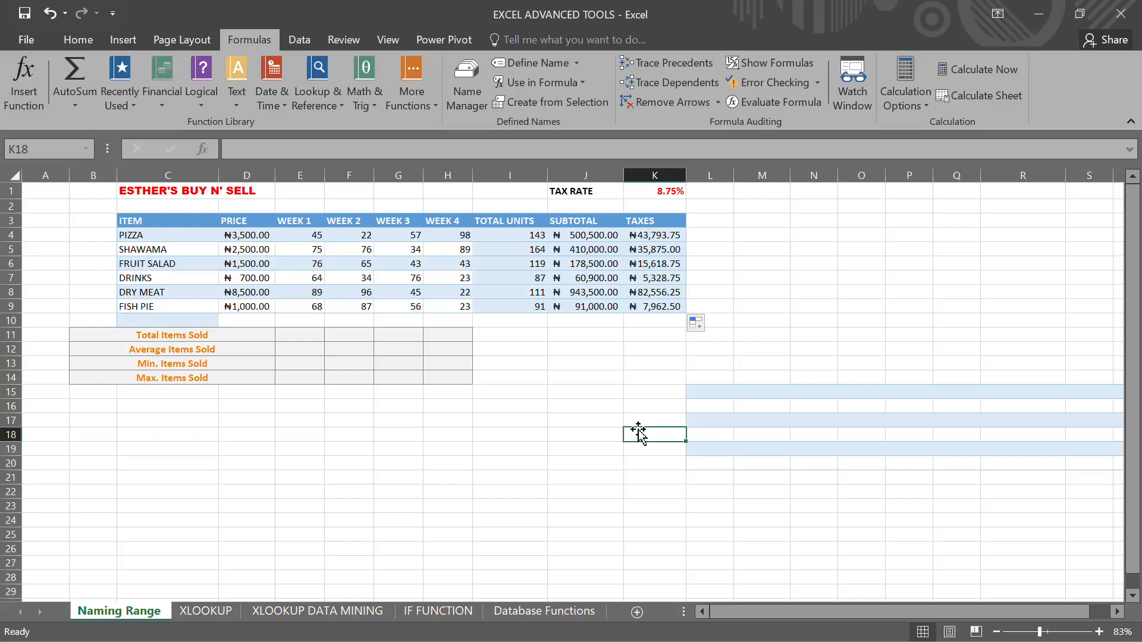
- Enter the formula =.1*tax_rate in cell O8
click(850, 292)
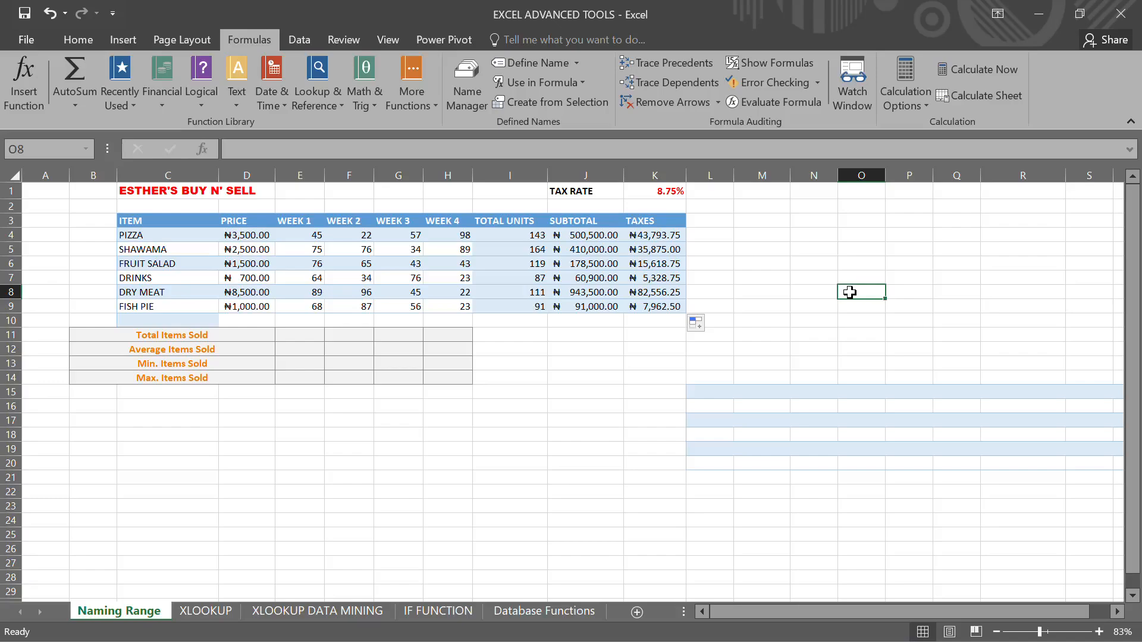
text(.1)
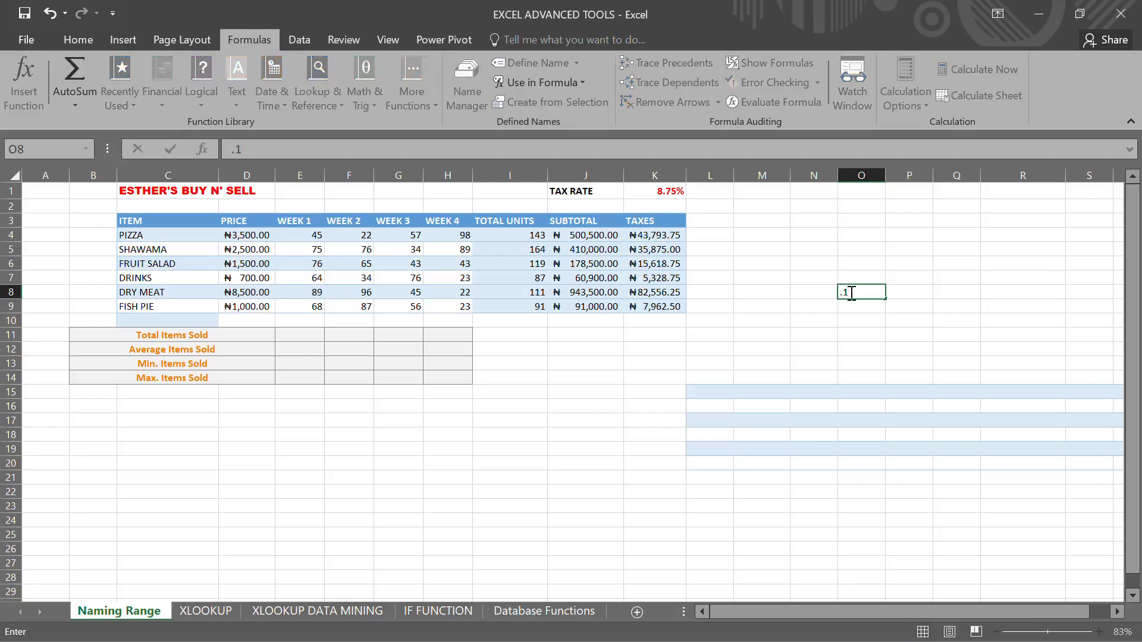
text(*tax)
key(BackSpace)
key(BackSpace)
key(BackSpace)
key(BackSpace)
key(BackSpace)
key(BackSpace)
text(=)
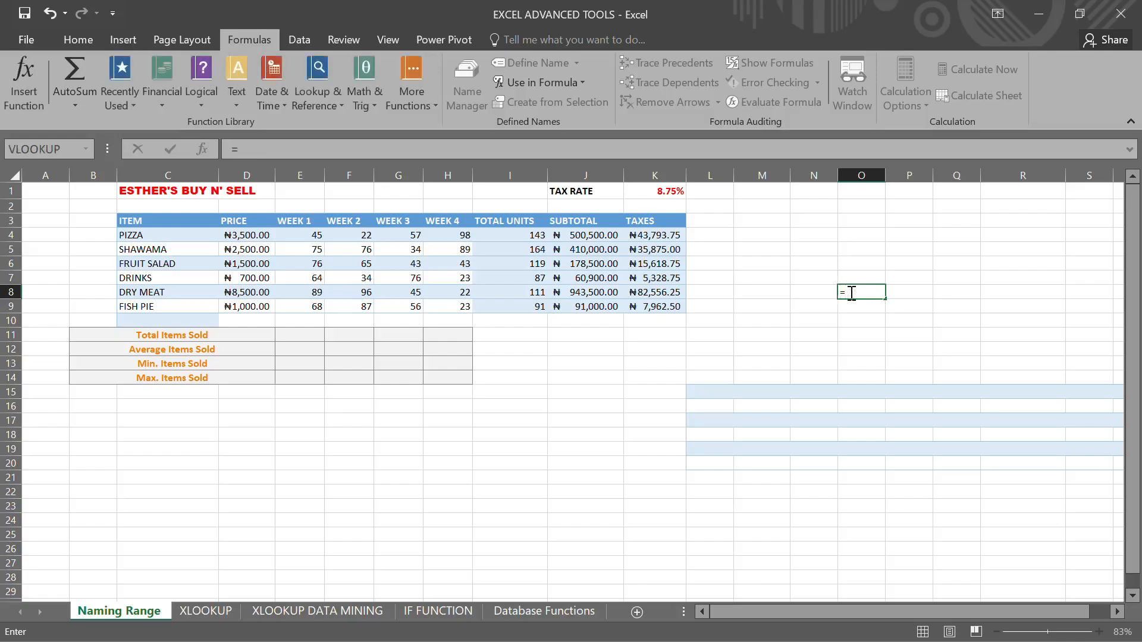
text(.1*)
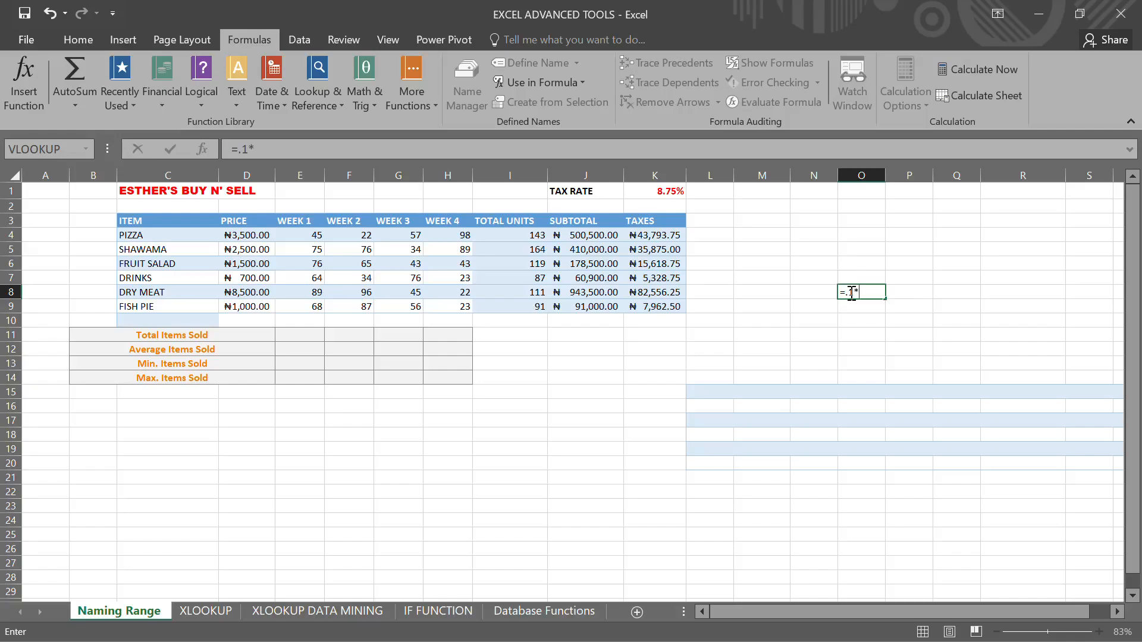
text(tax_rate)
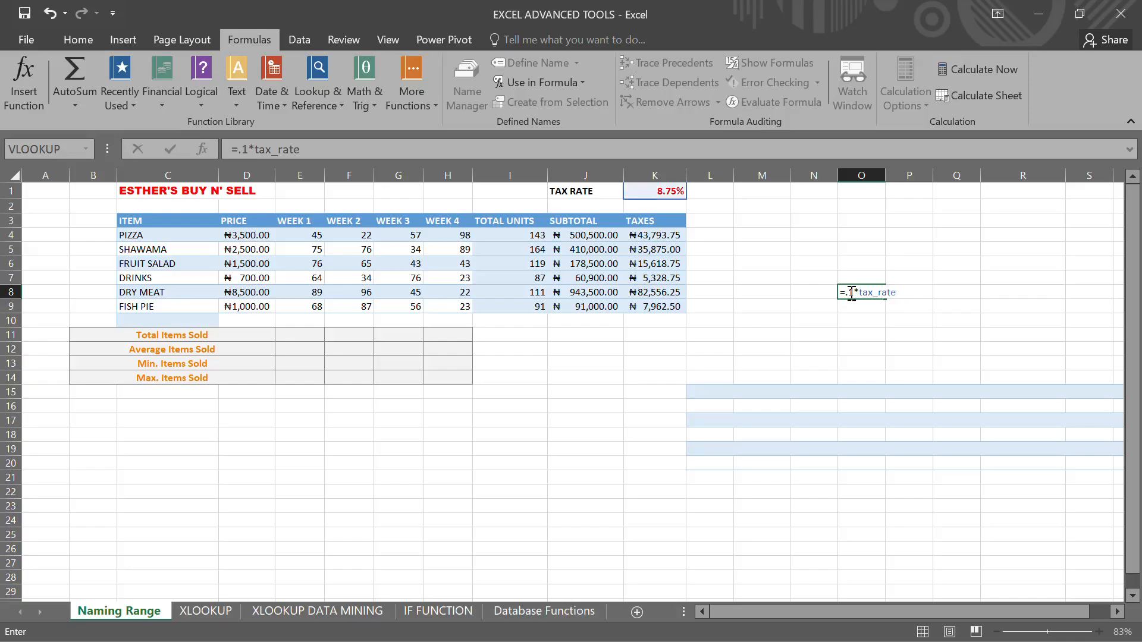
click(928, 363)
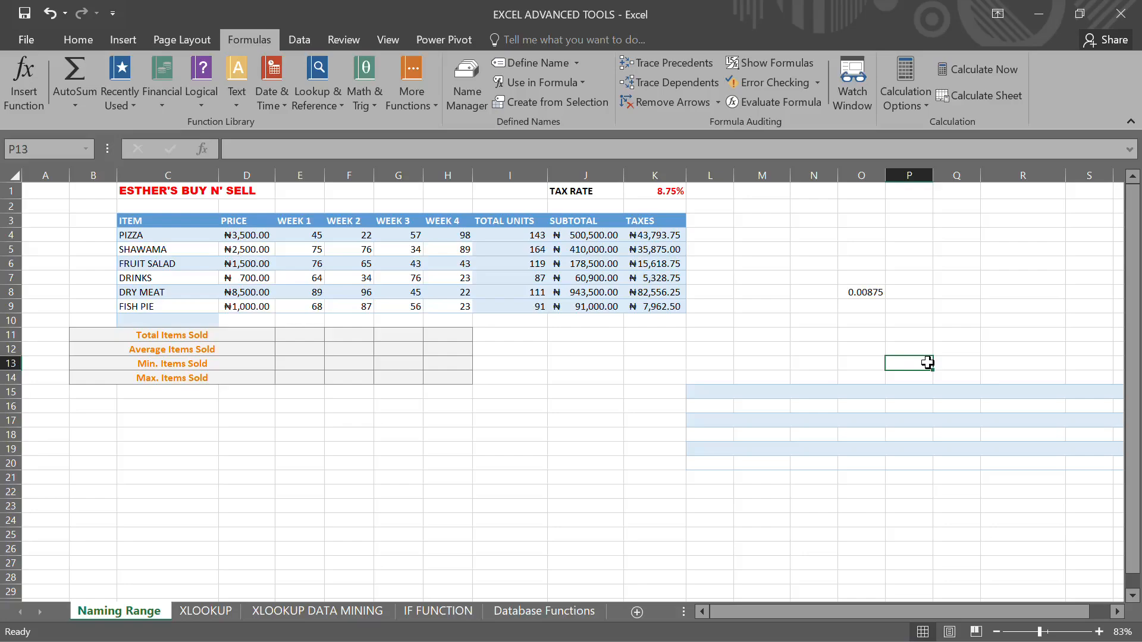
- In J14, enter =SUM(SUBTOTAL) to total the subtotal column by its created name
click(585, 239)
click(587, 250)
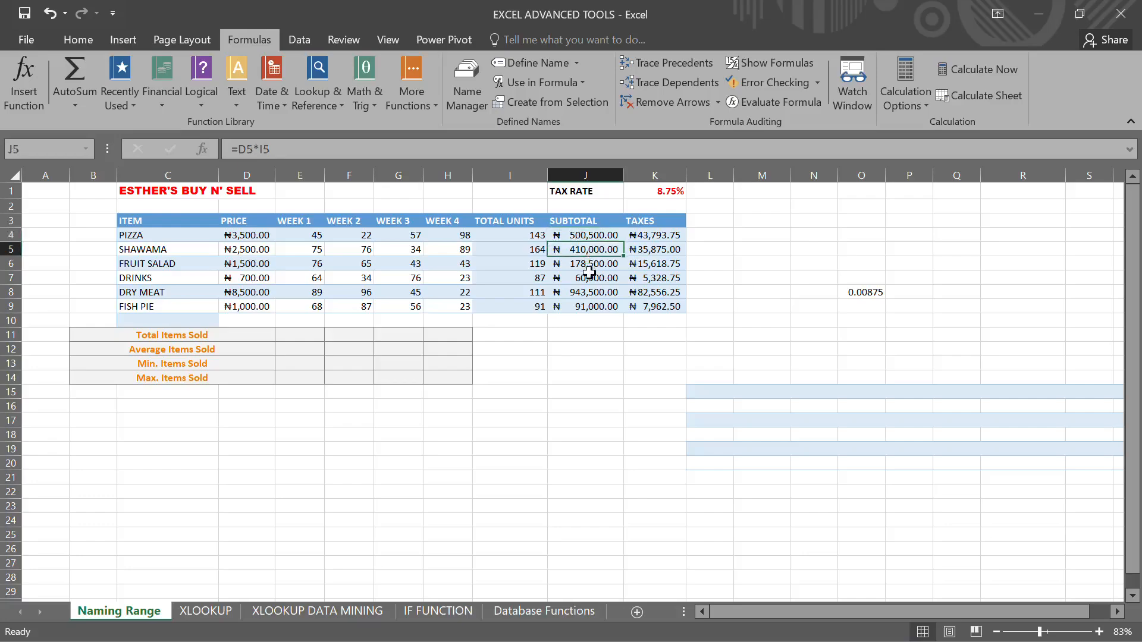
click(589, 274)
click(598, 380)
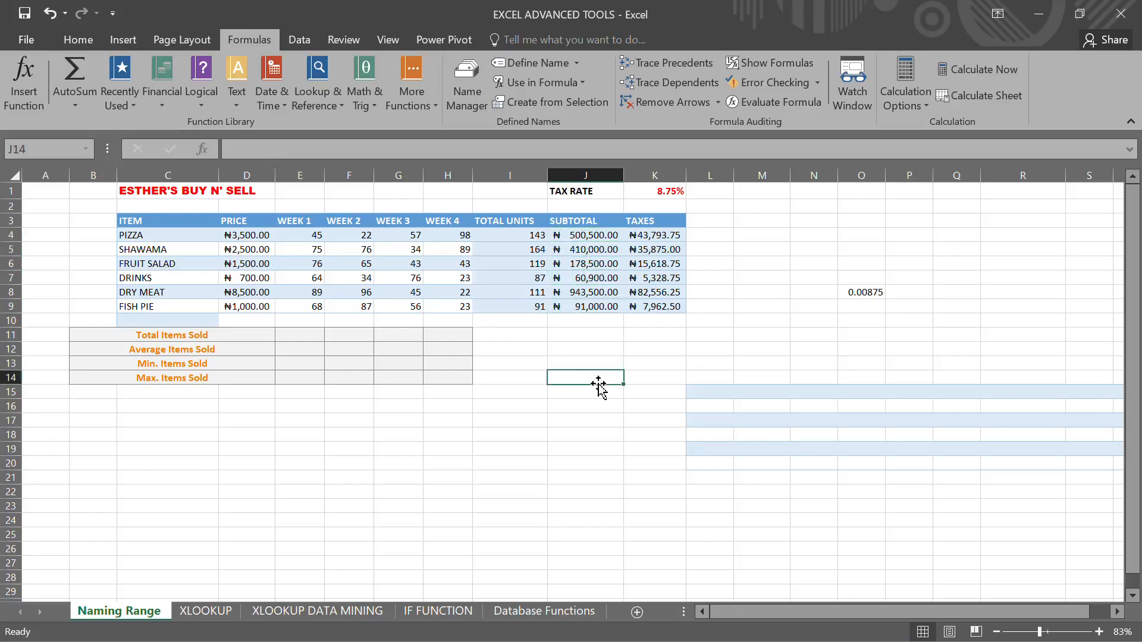
double_click(599, 383)
text(=sum)
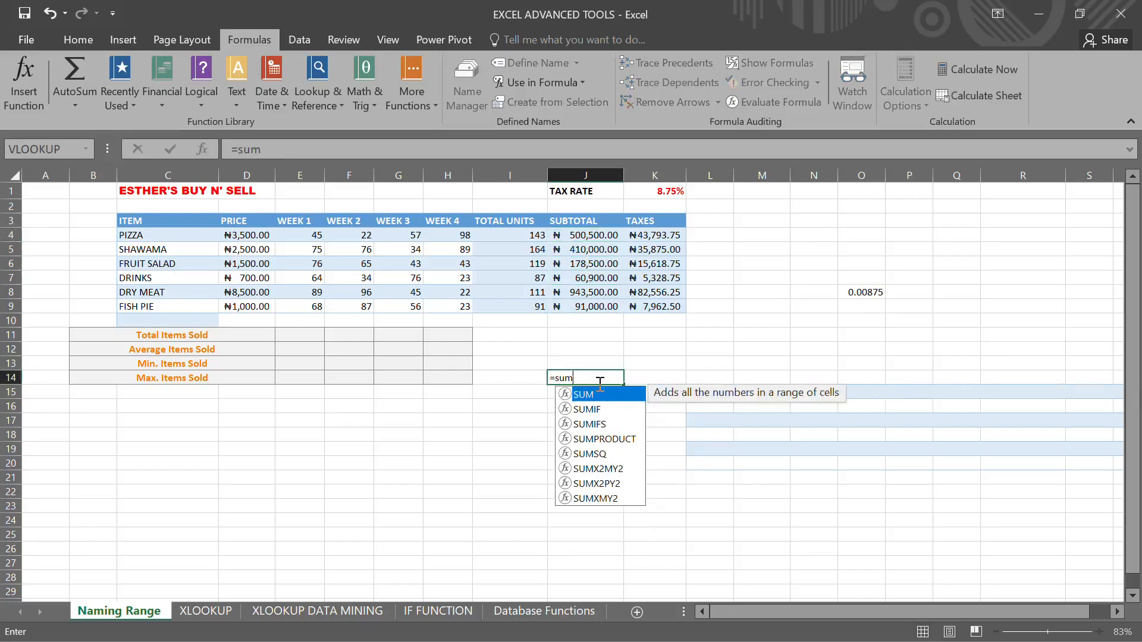
key(Tab)
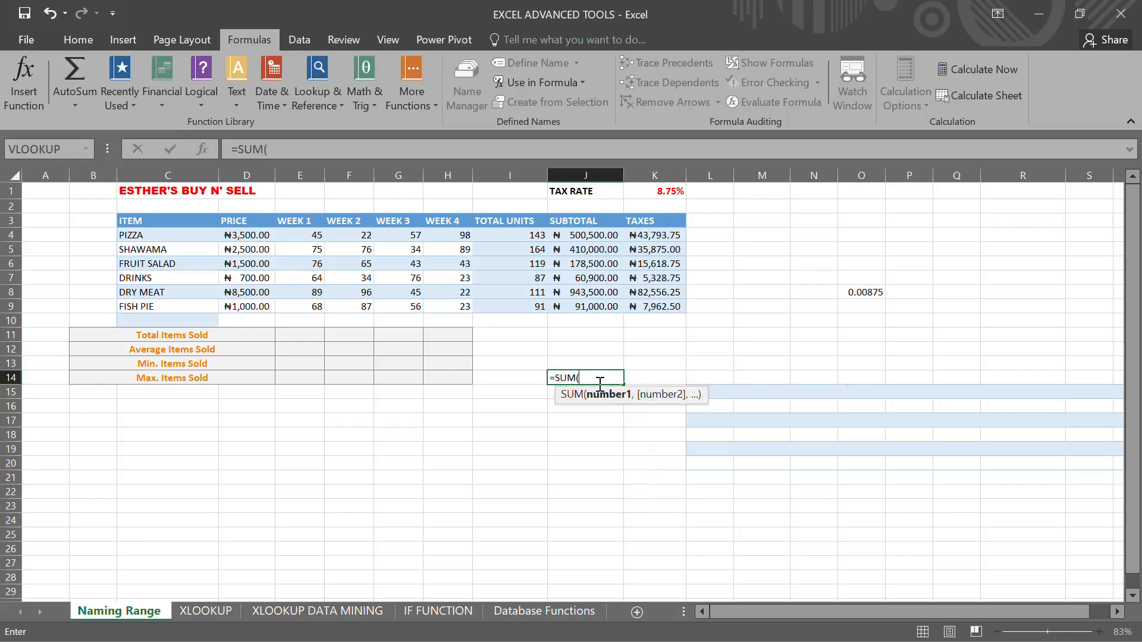
text(subt)
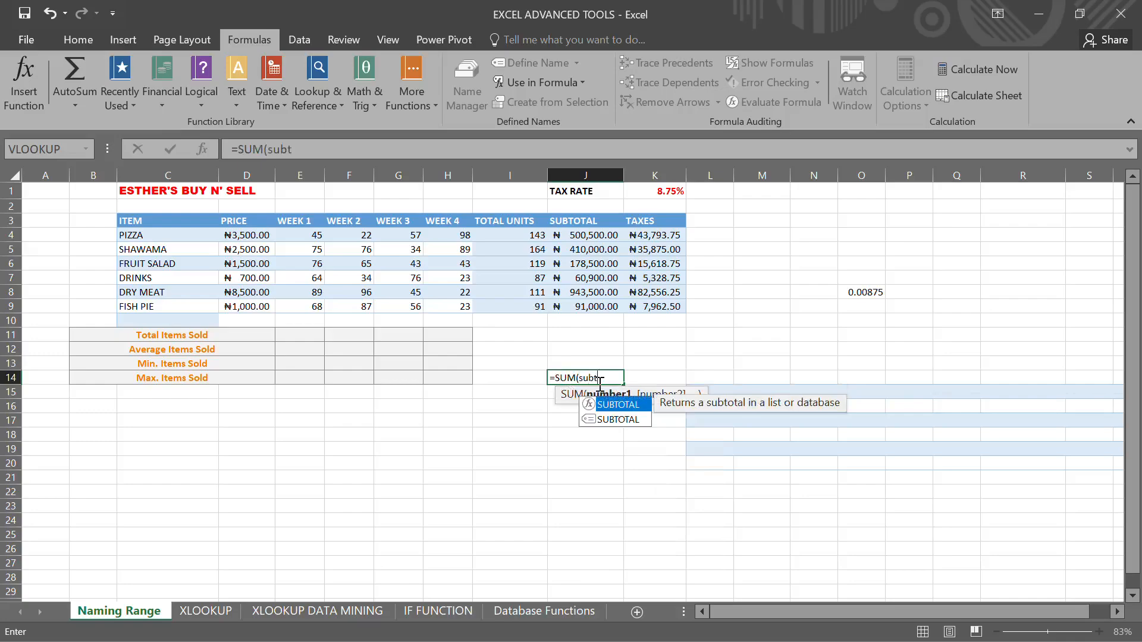
key(Down)
key(Tab)
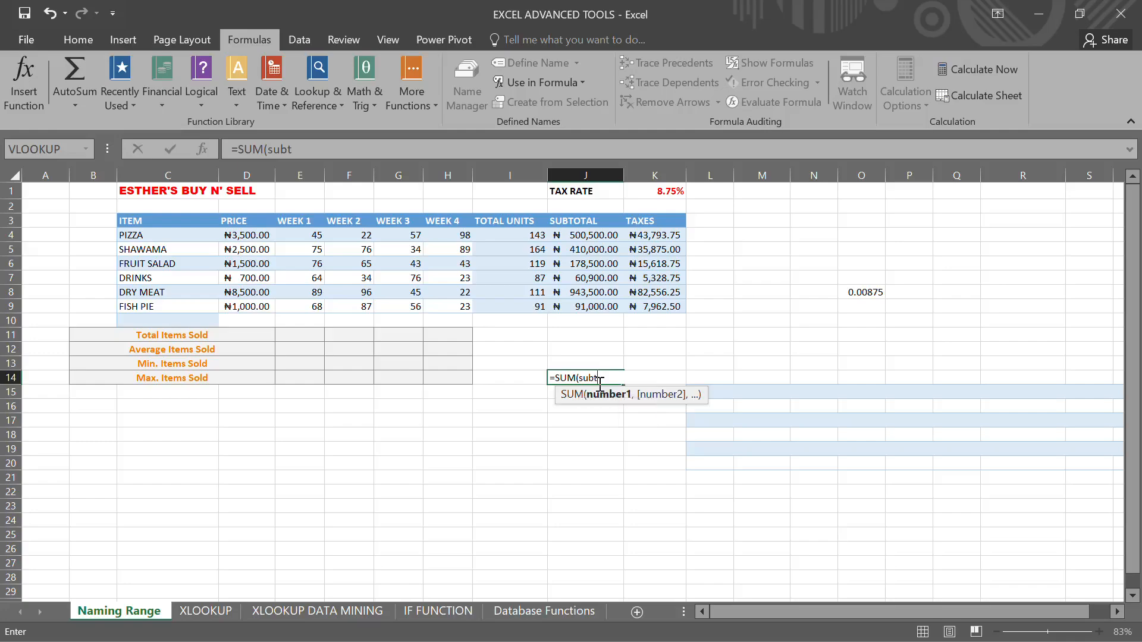
key(Return)
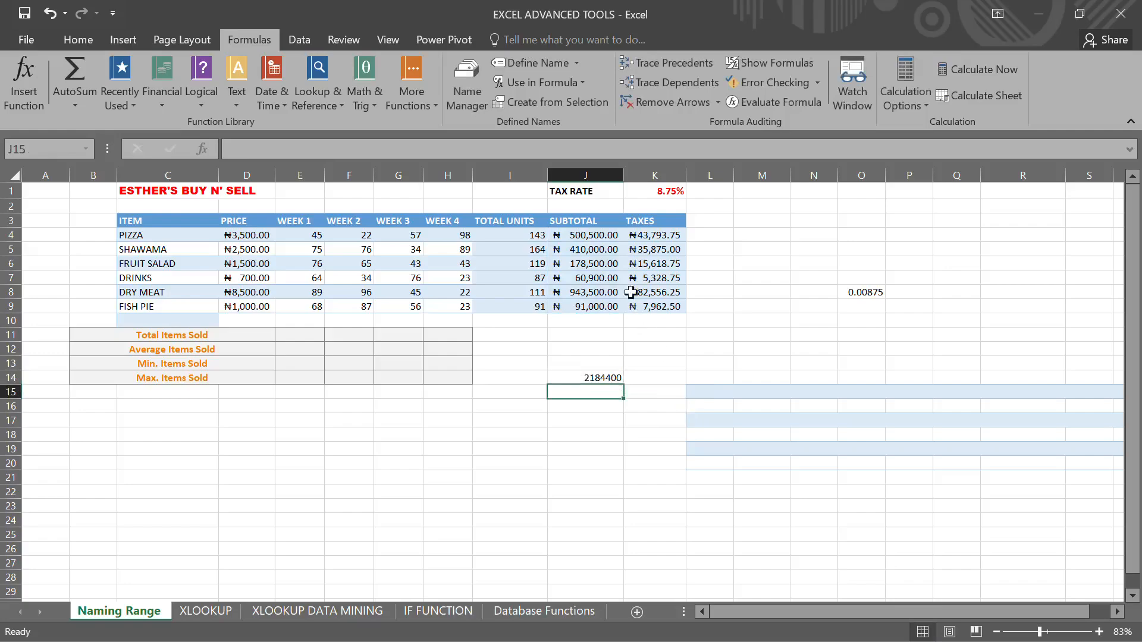
- Select the subtotal values J4:J9 to check their range name, then inspect the formula in J14
click(603, 234)
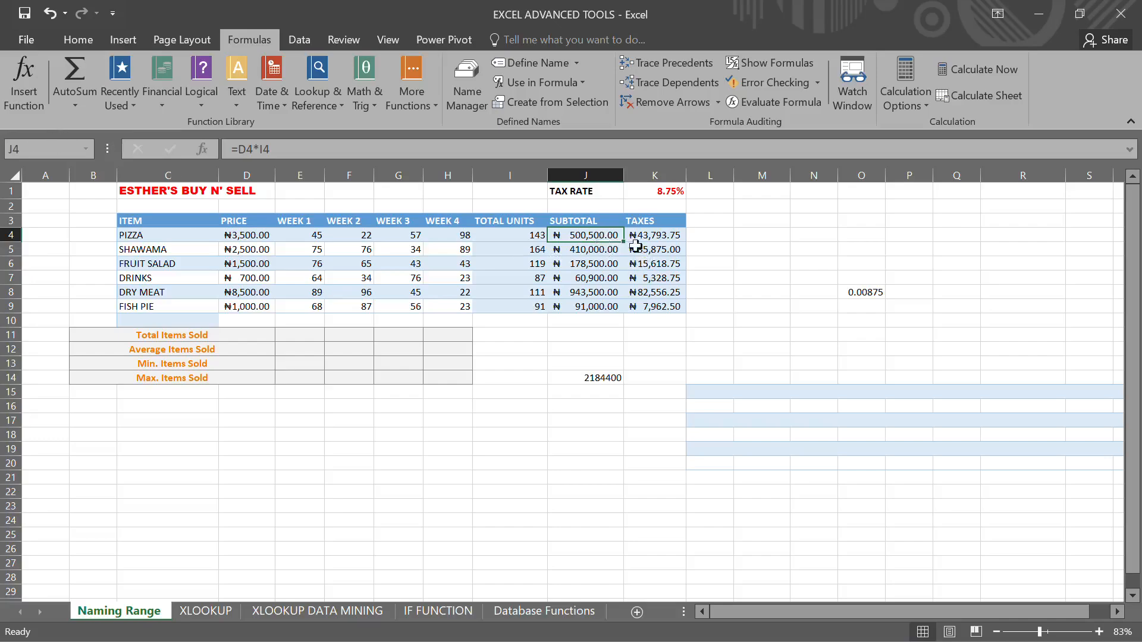
drag(602, 238, 612, 306)
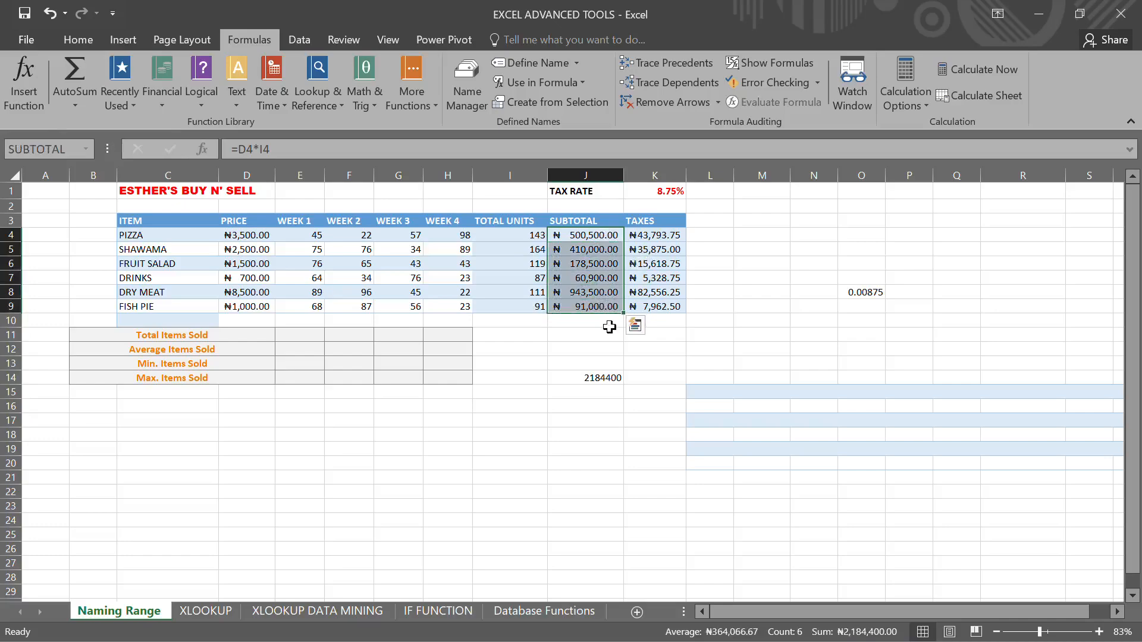
click(608, 378)
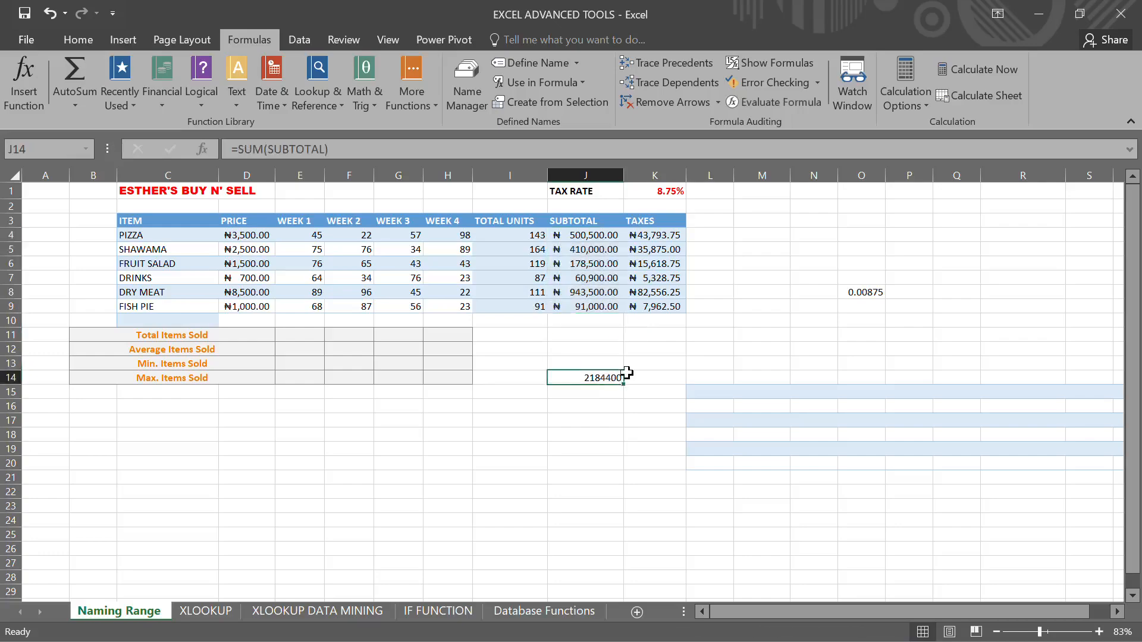
click(709, 338)
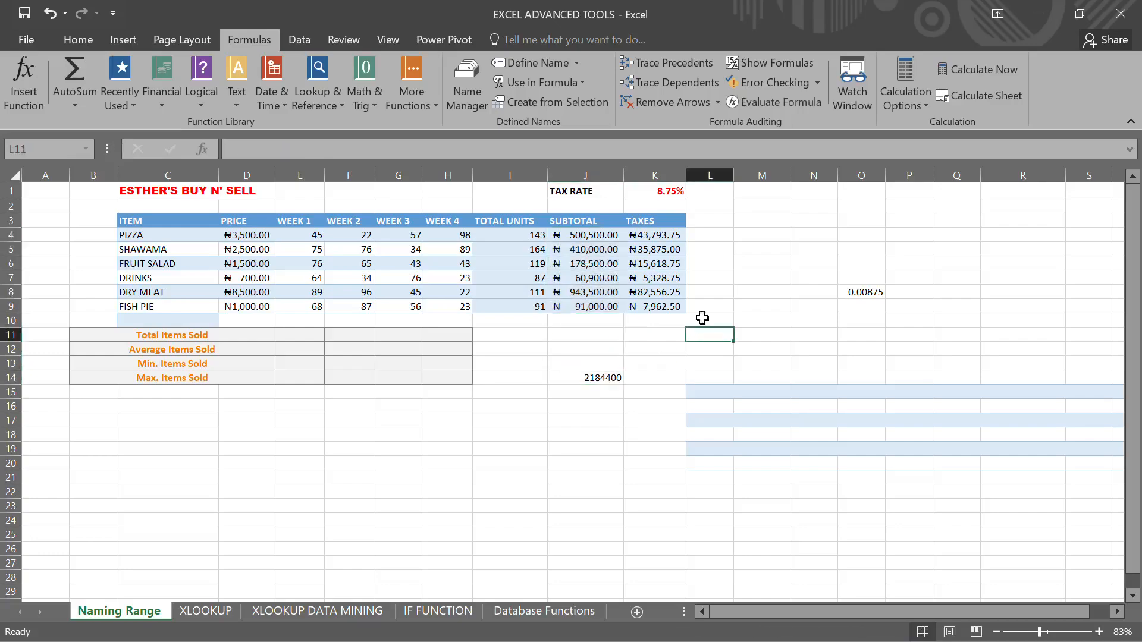